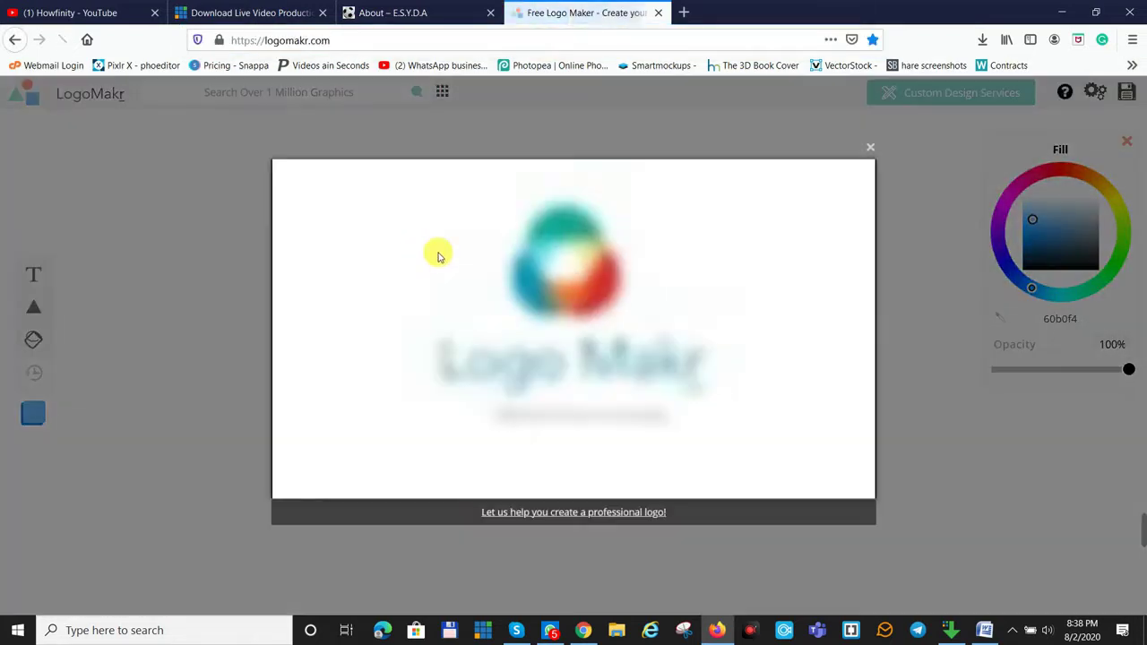
# Dismiss the intro video and search the graphics library for soccer
pyautogui.click(870, 146)
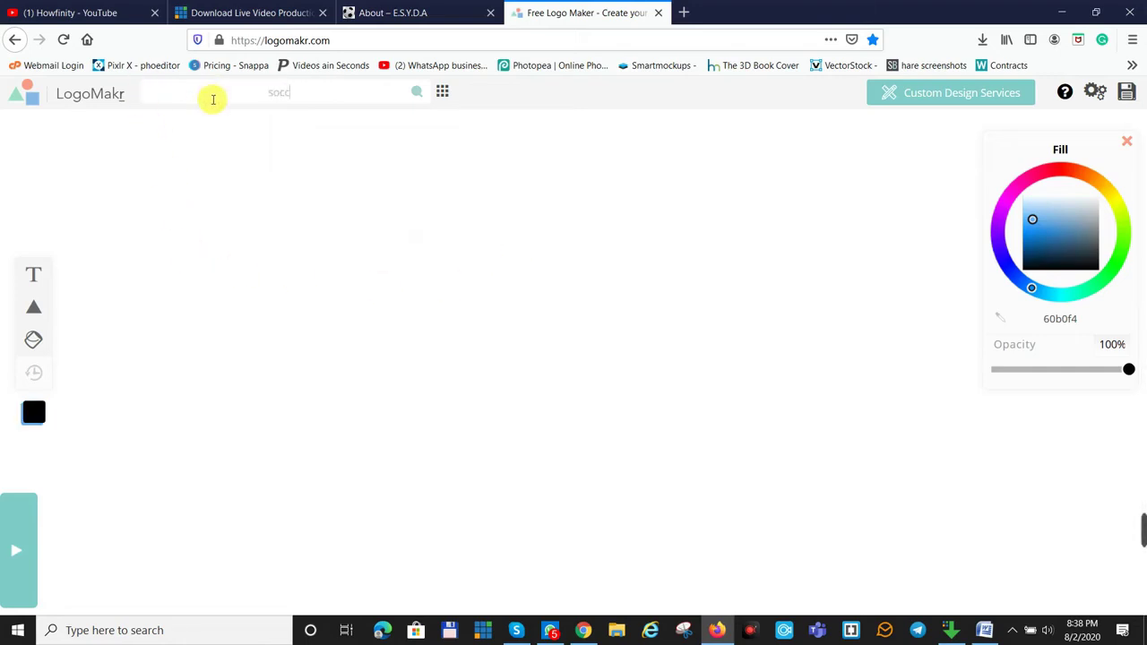
pyautogui.press('Return')
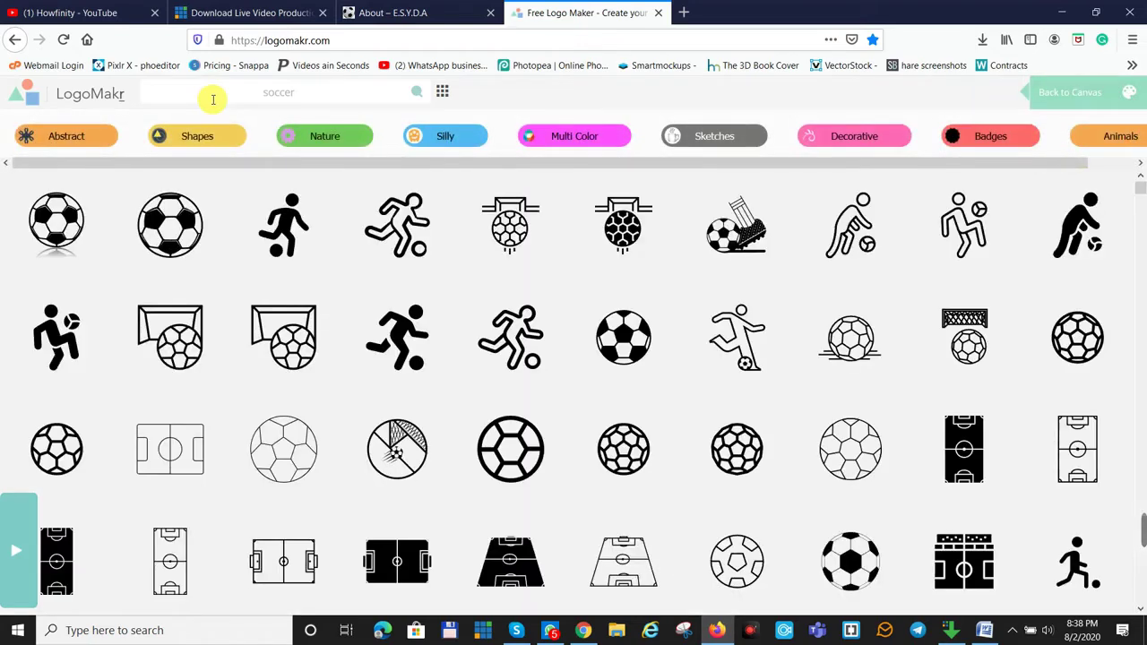
pyautogui.scroll(-3, 449, 274)
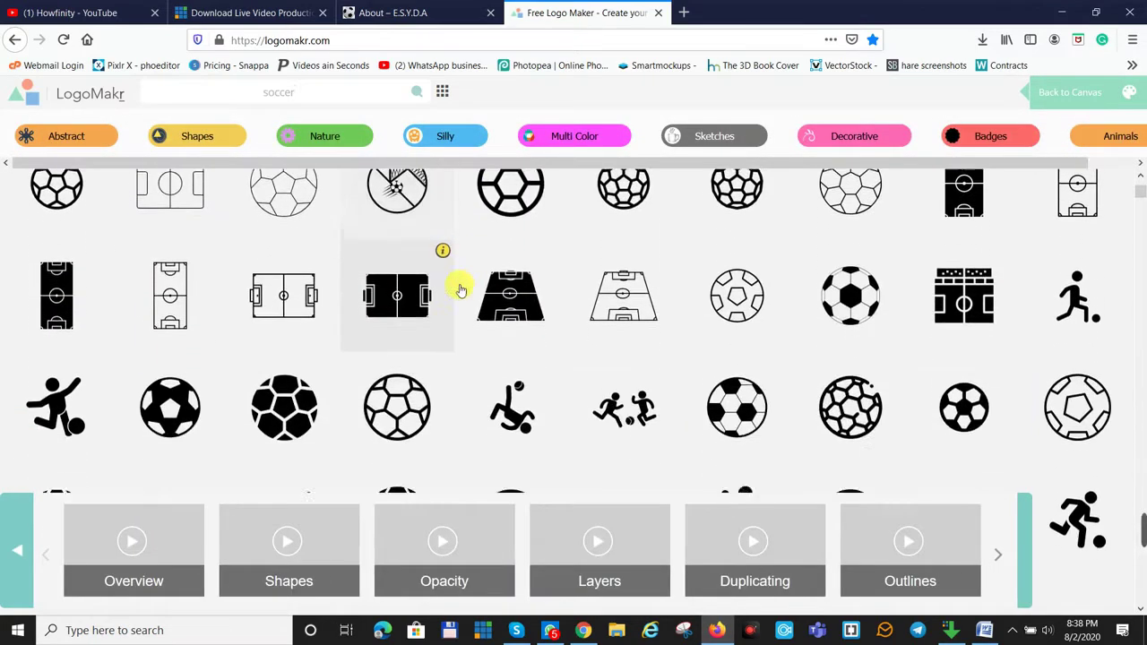
# Add a black-and-white soccer ball graphic, using the E.S.Y.D.A site as reference, and place it at about X 297 px, Y 223 px
pyautogui.click(378, 9)
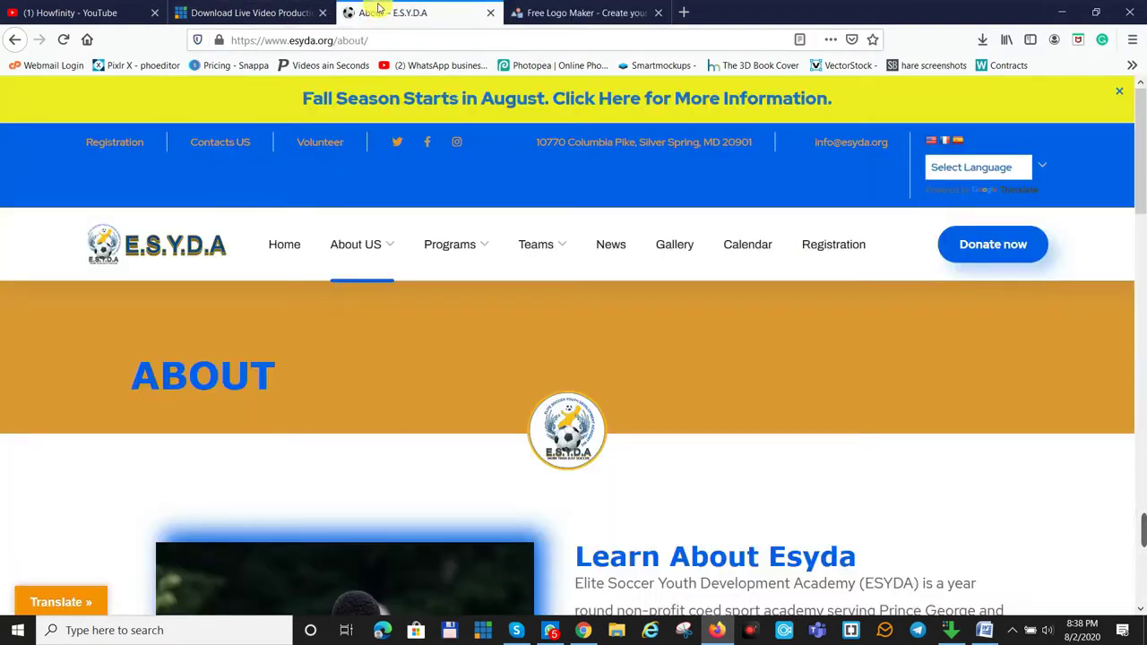
pyautogui.click(529, 11)
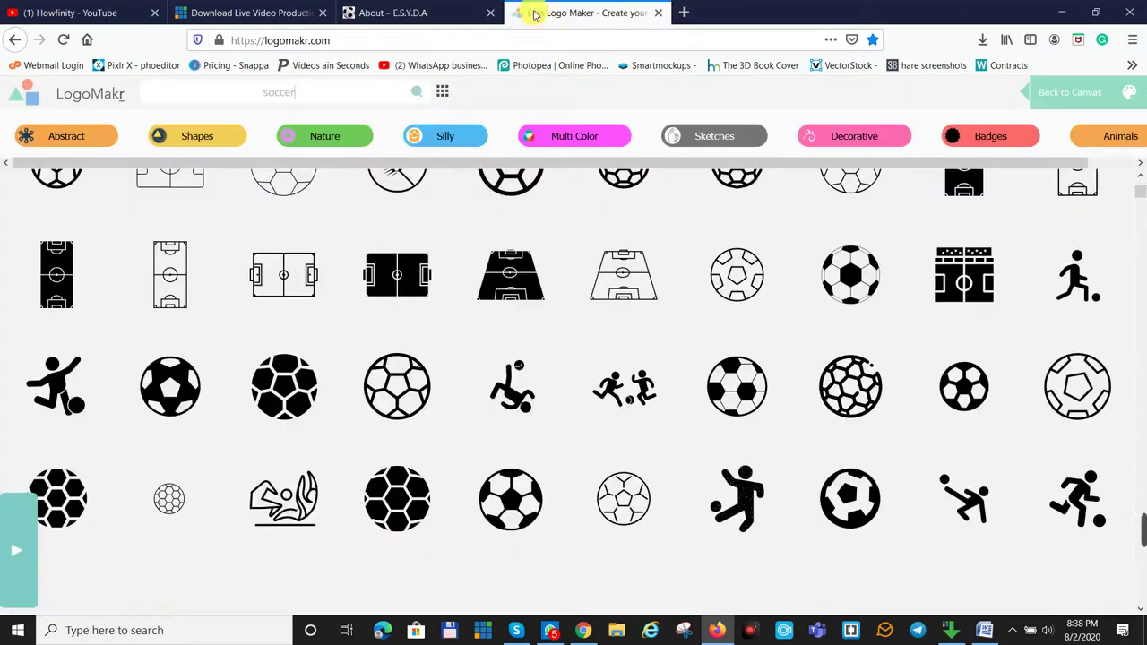
pyautogui.click(511, 493)
pyautogui.moveTo(551, 331); pyautogui.dragTo(275, 324)
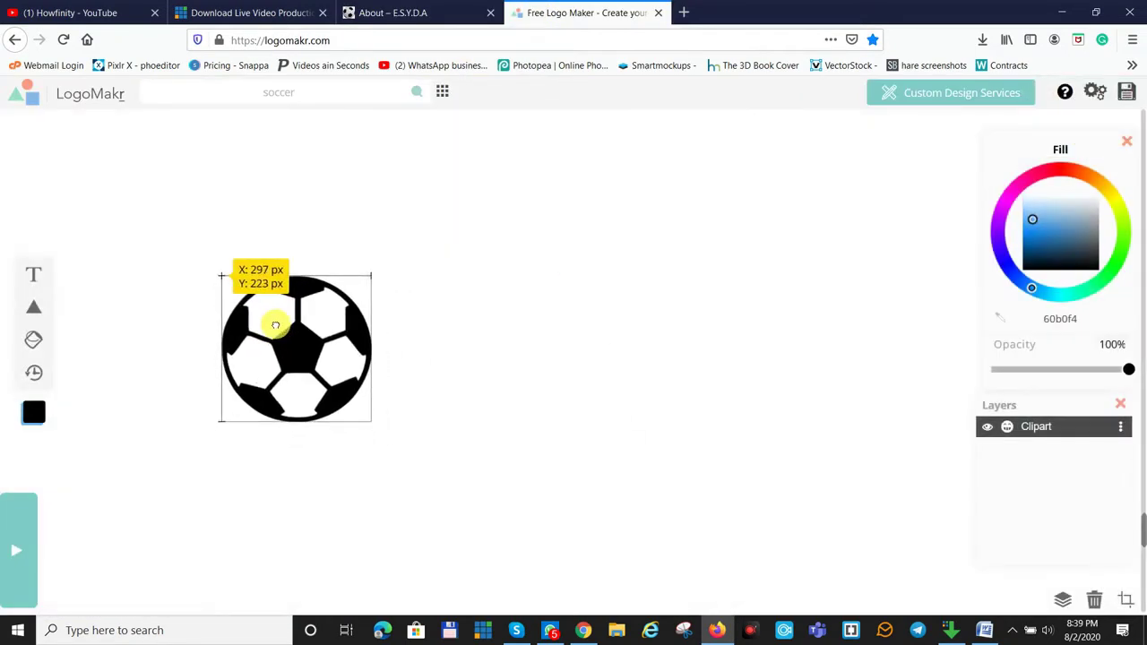
# Check the logo on the E.S.Y.D.A site, close the vMix download page and return to the logo canvas
pyautogui.click(384, 13)
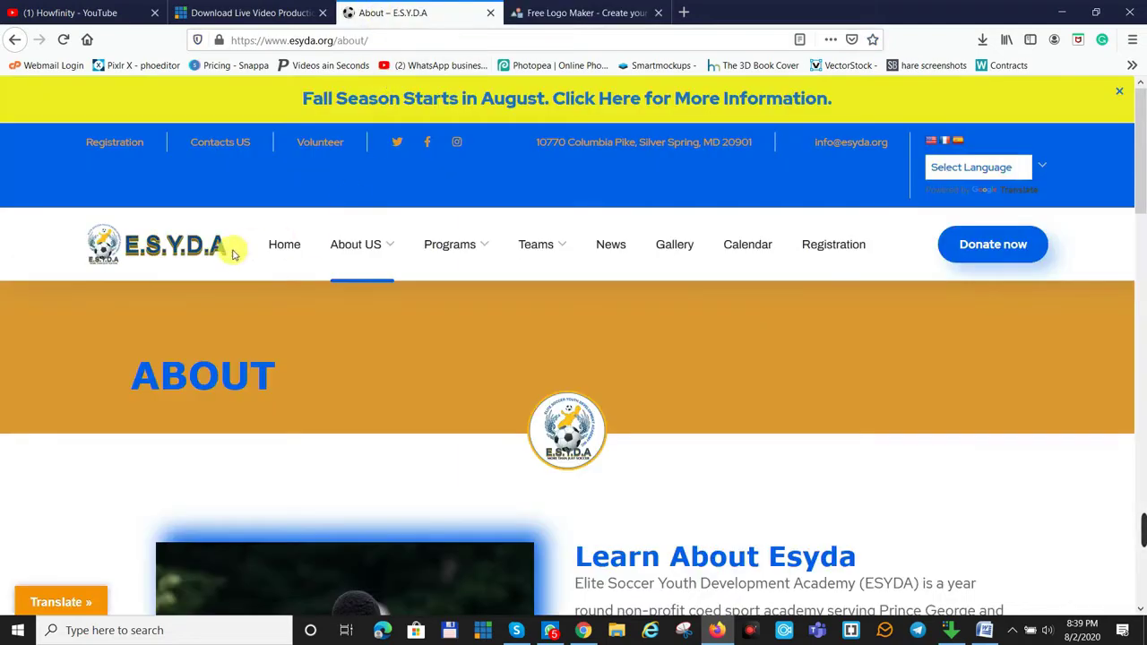
pyautogui.click(285, 12)
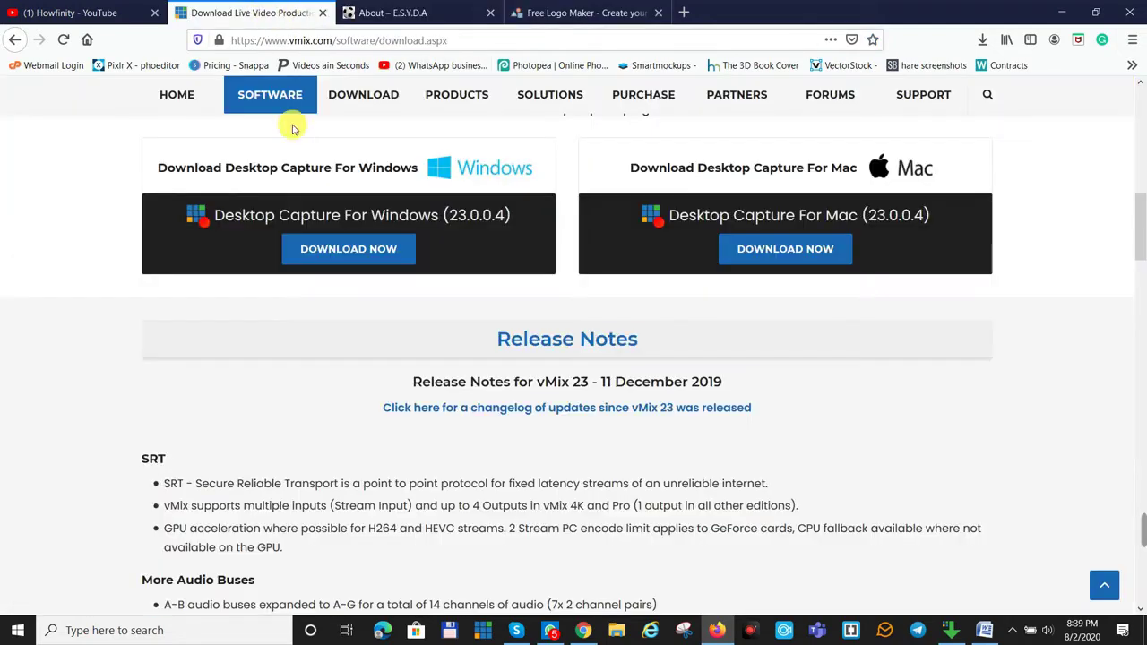
pyautogui.click(439, 8)
pyautogui.click(516, 12)
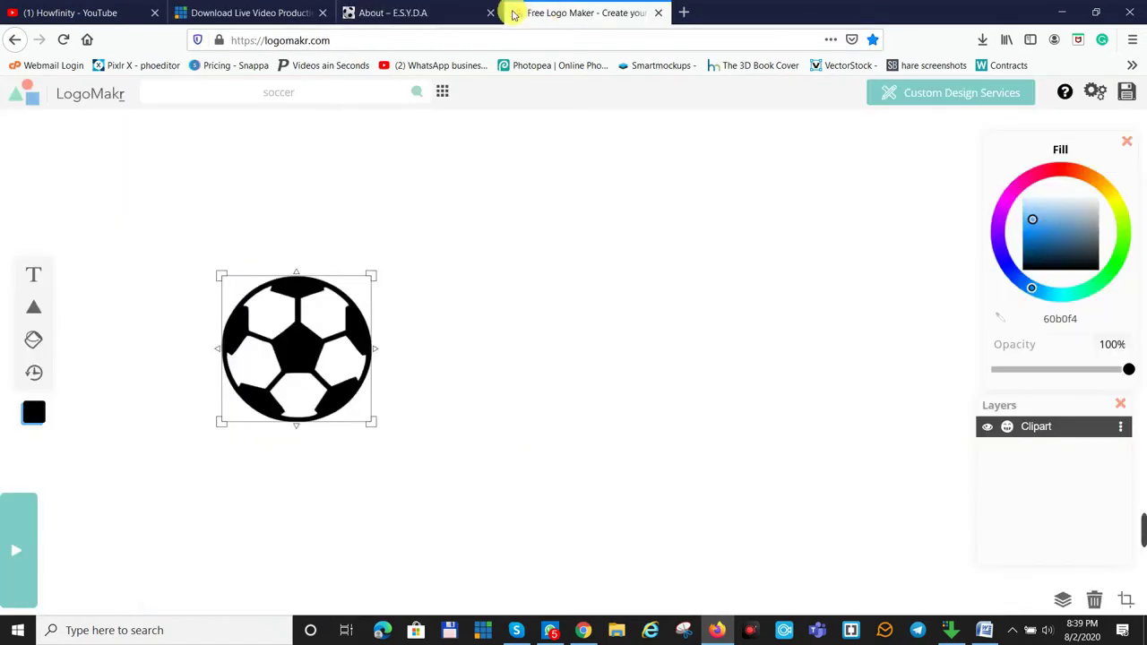
pyautogui.click(321, 12)
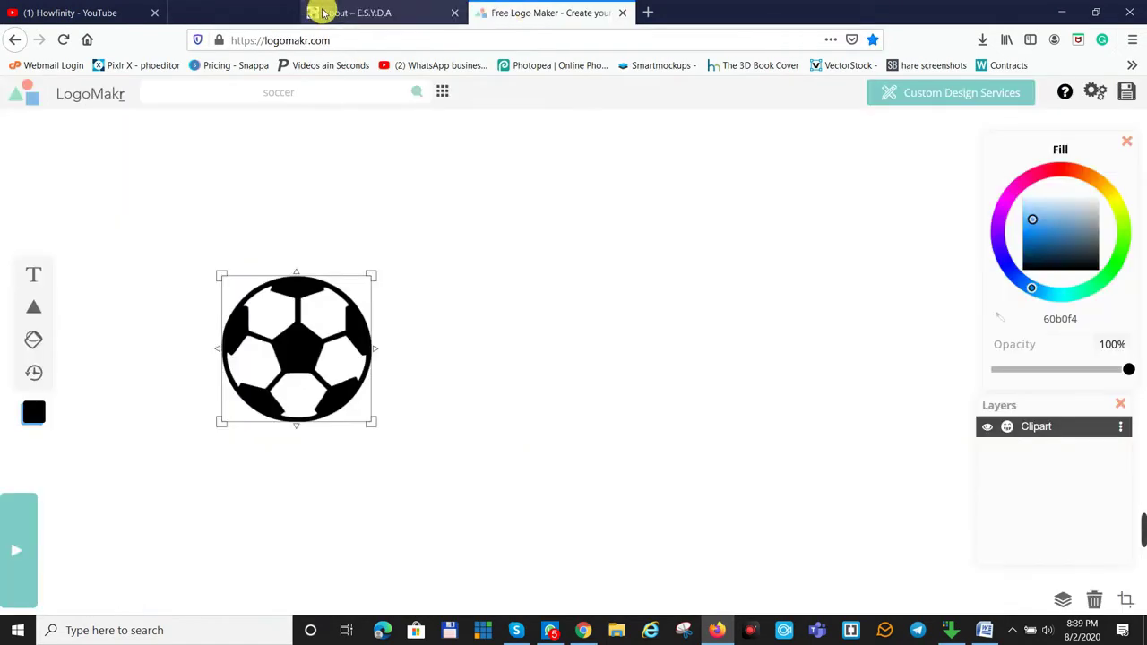
# Add the text E.S.D.A to the canvas and narrow its text box around the letters
pyautogui.click(44, 267)
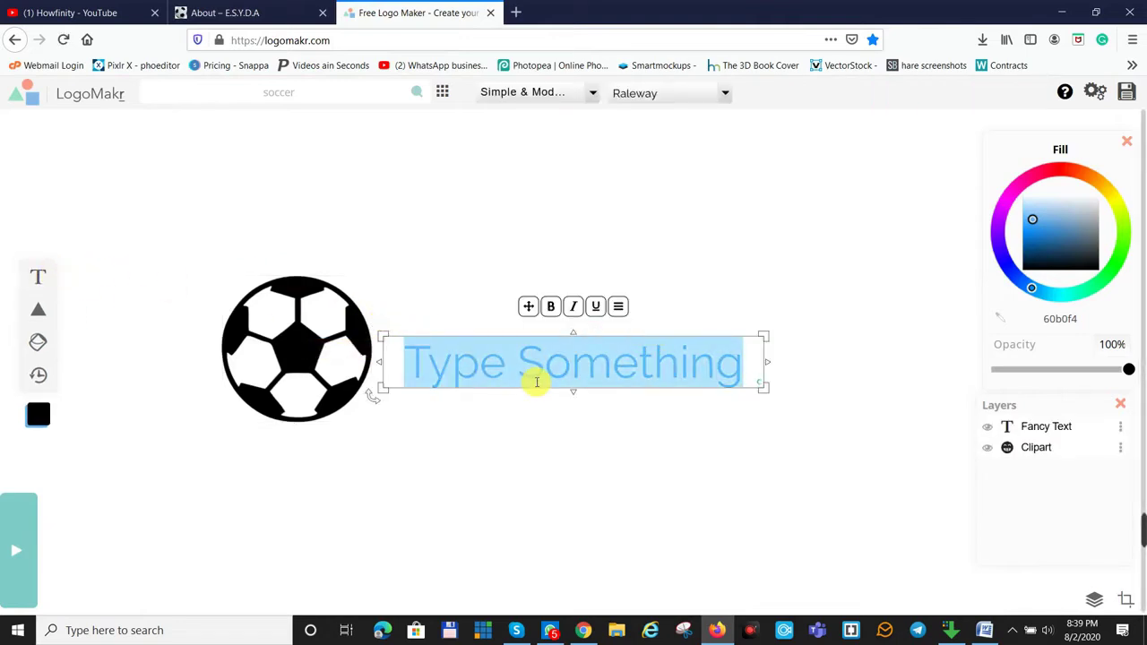
pyautogui.write('E.S.D.')
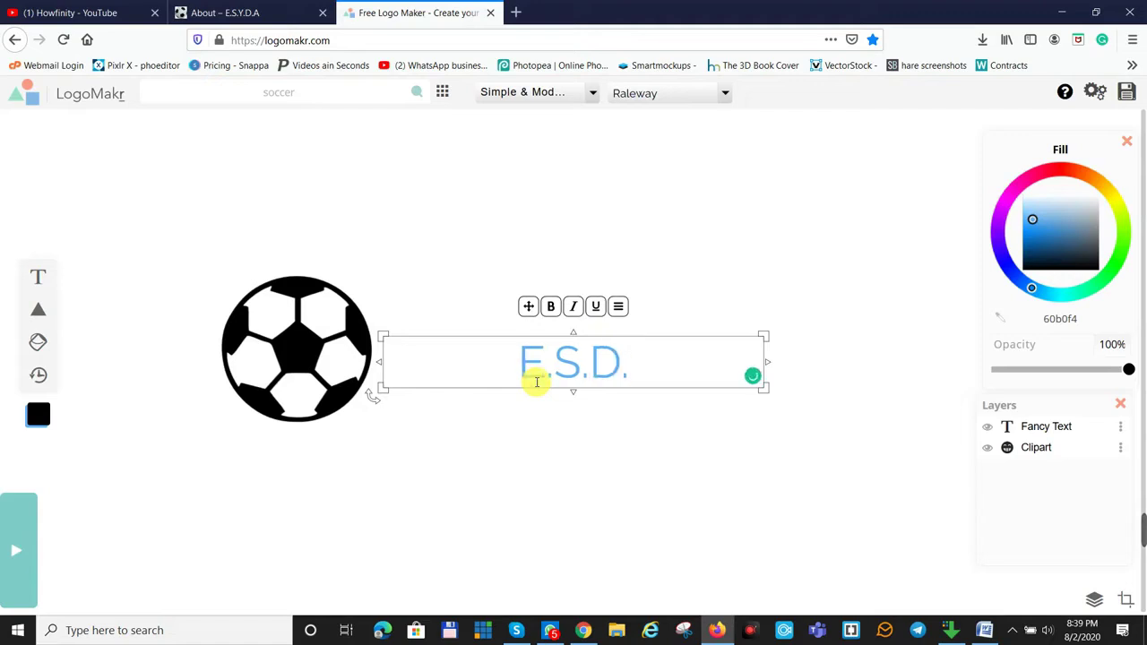
pyautogui.write('A')
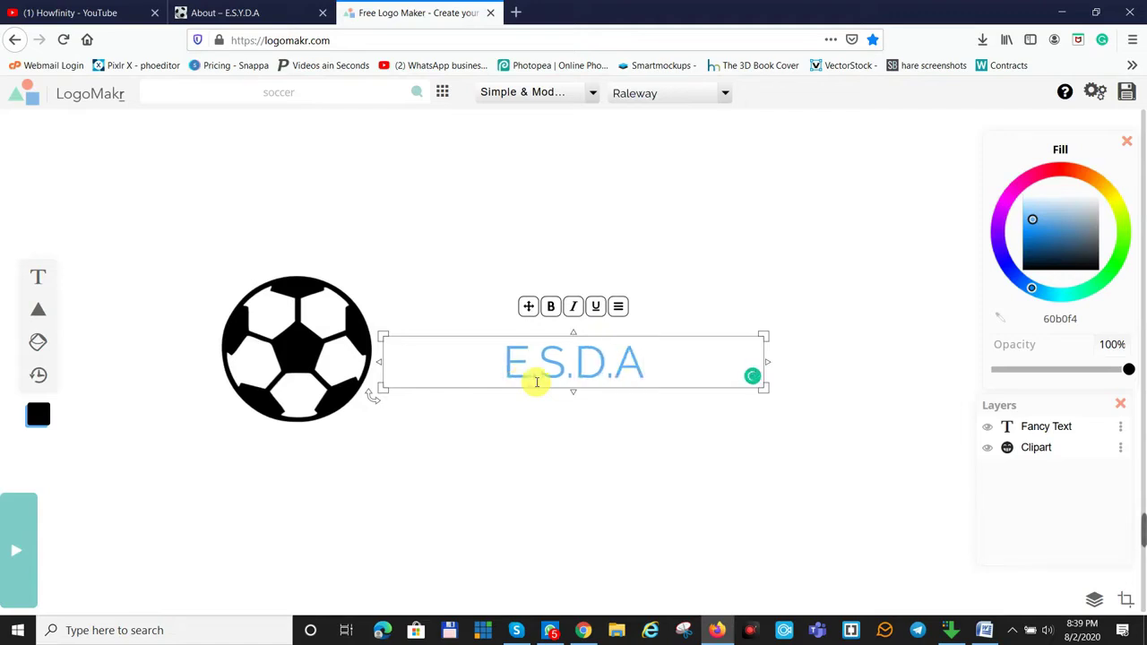
pyautogui.moveTo(380, 362); pyautogui.dragTo(530, 362)
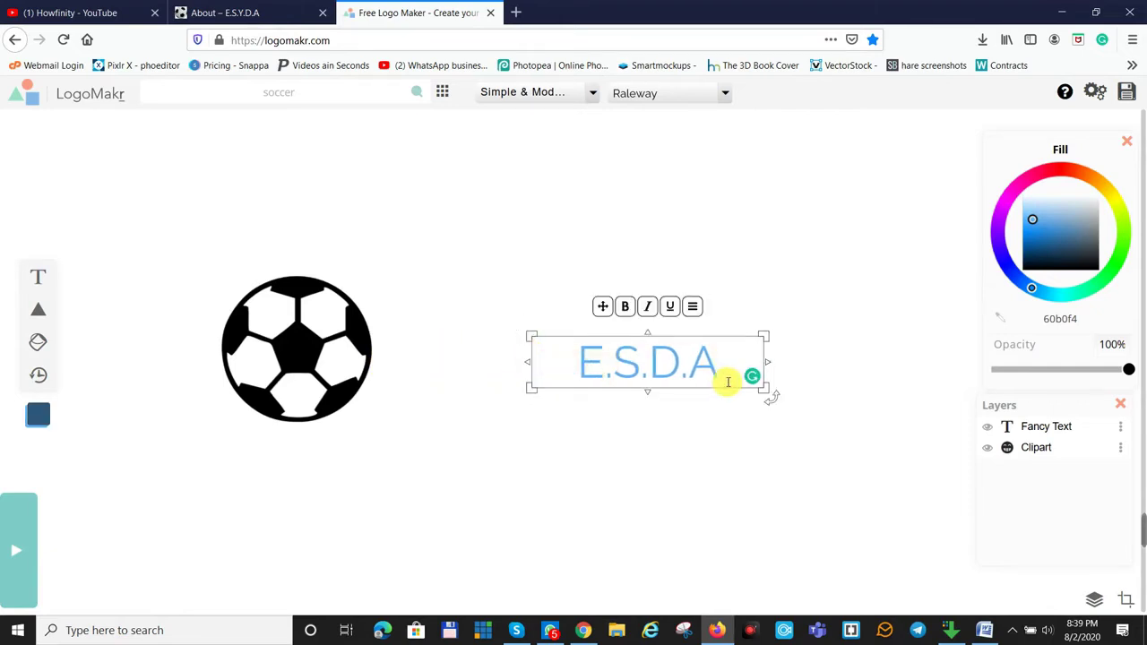
pyautogui.moveTo(768, 362); pyautogui.dragTo(732, 362)
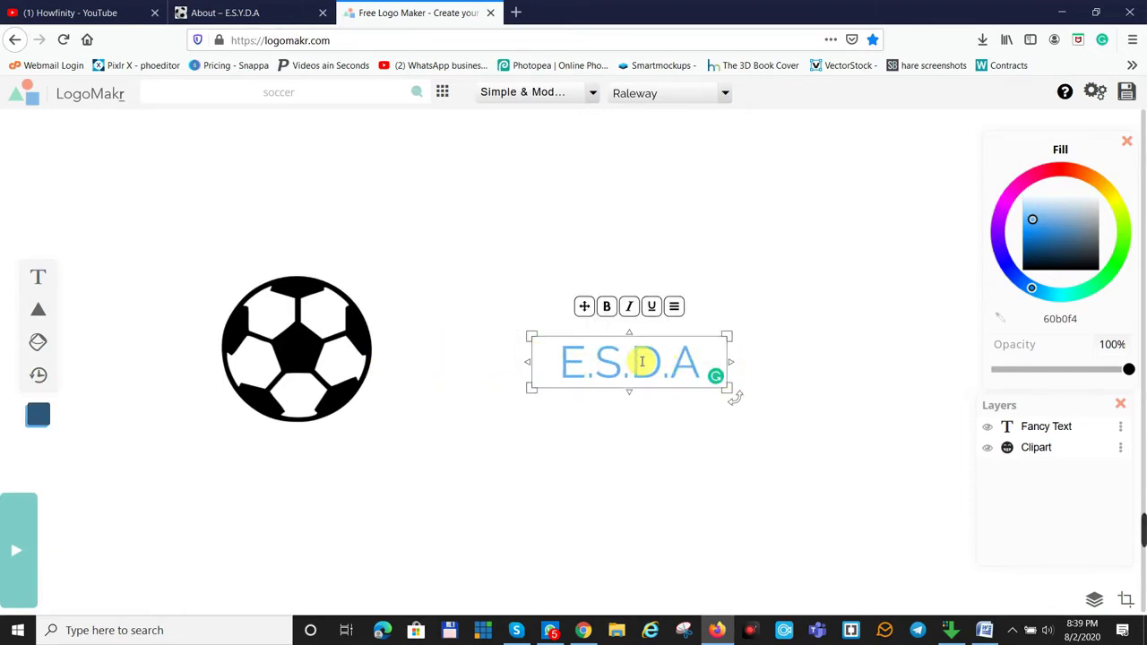
pyautogui.click(668, 428)
# Place the E.S.D.A text beside the soccer ball and enlarge it, trimming the spare width of its box
pyautogui.moveTo(633, 362); pyautogui.dragTo(474, 347)
pyautogui.moveTo(570, 370); pyautogui.dragTo(880, 405)
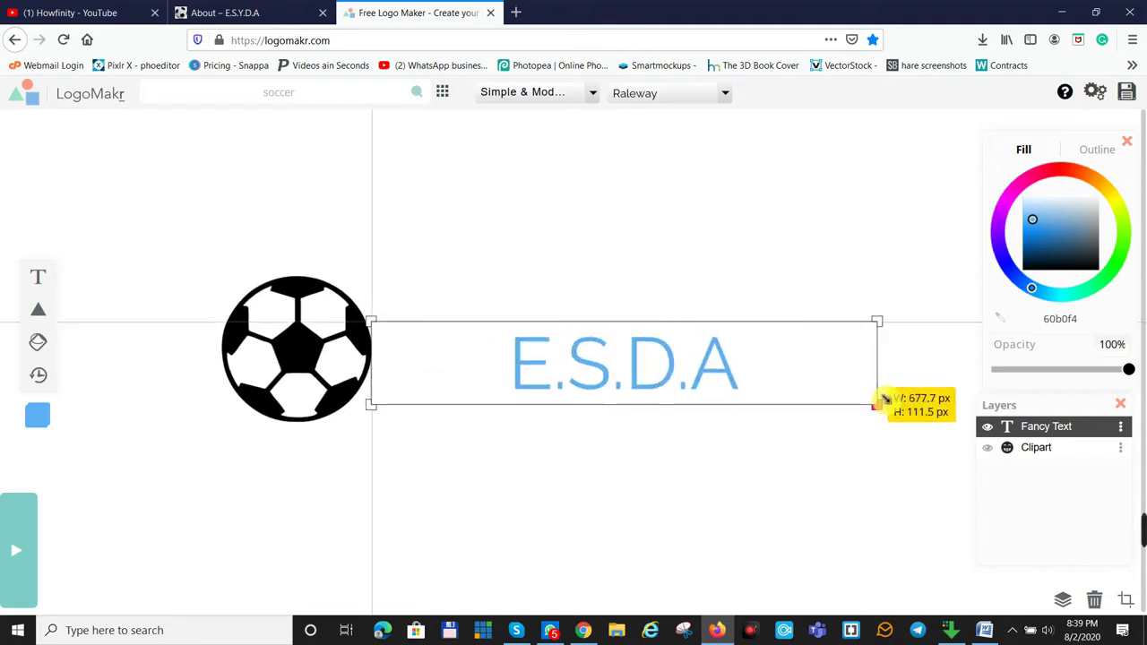
pyautogui.moveTo(878, 363); pyautogui.dragTo(654, 363)
pyautogui.moveTo(652, 407); pyautogui.dragTo(965, 417)
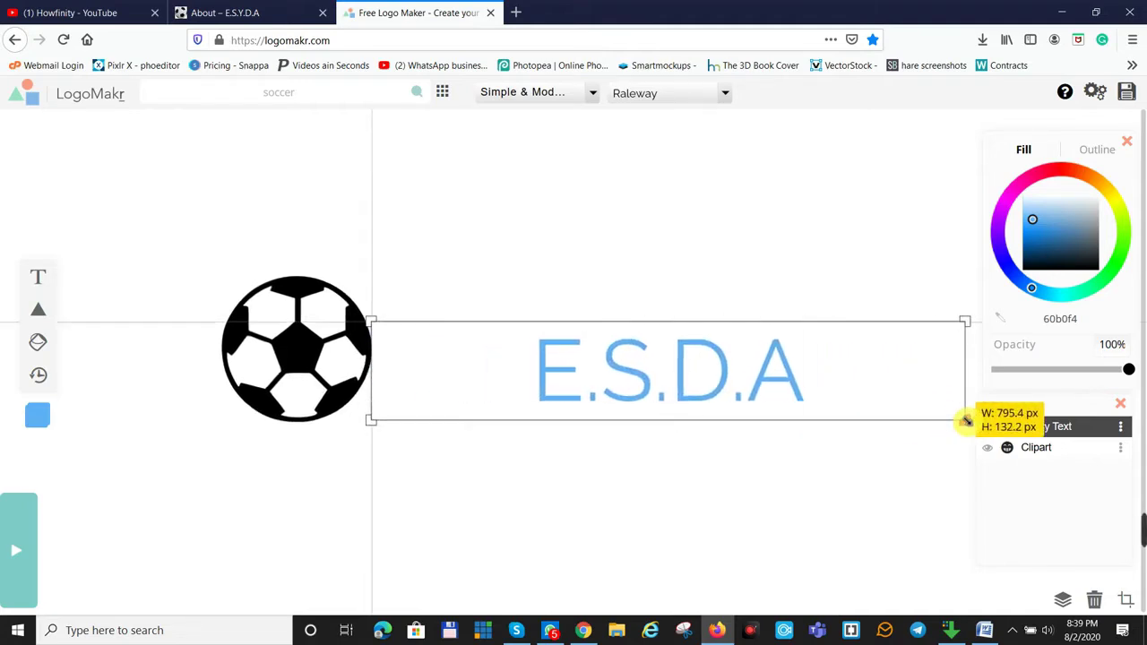
pyautogui.moveTo(964, 370); pyautogui.dragTo(715, 371)
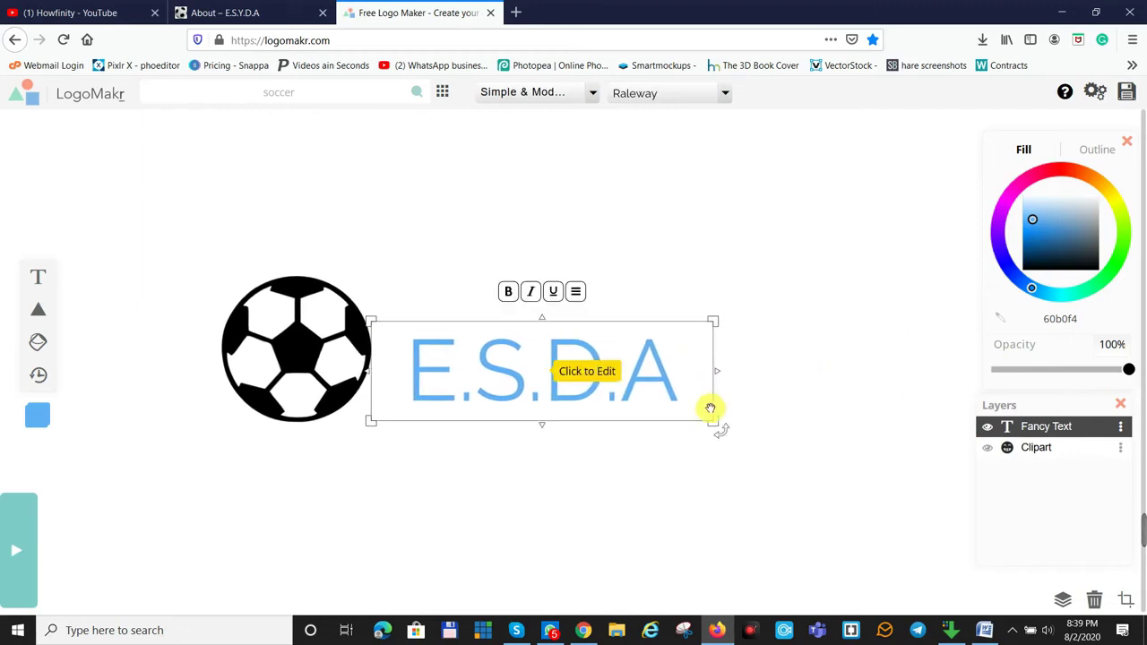
pyautogui.moveTo(718, 429); pyautogui.dragTo(915, 434)
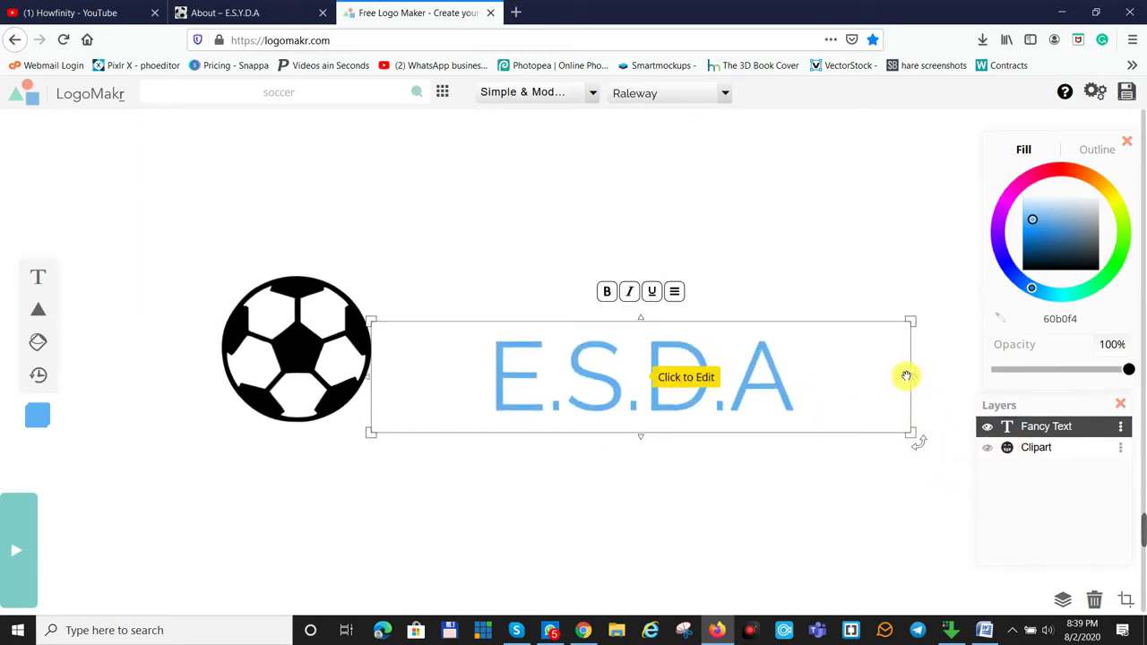
pyautogui.moveTo(907, 375); pyautogui.dragTo(797, 377)
pyautogui.moveTo(605, 386); pyautogui.dragTo(579, 340)
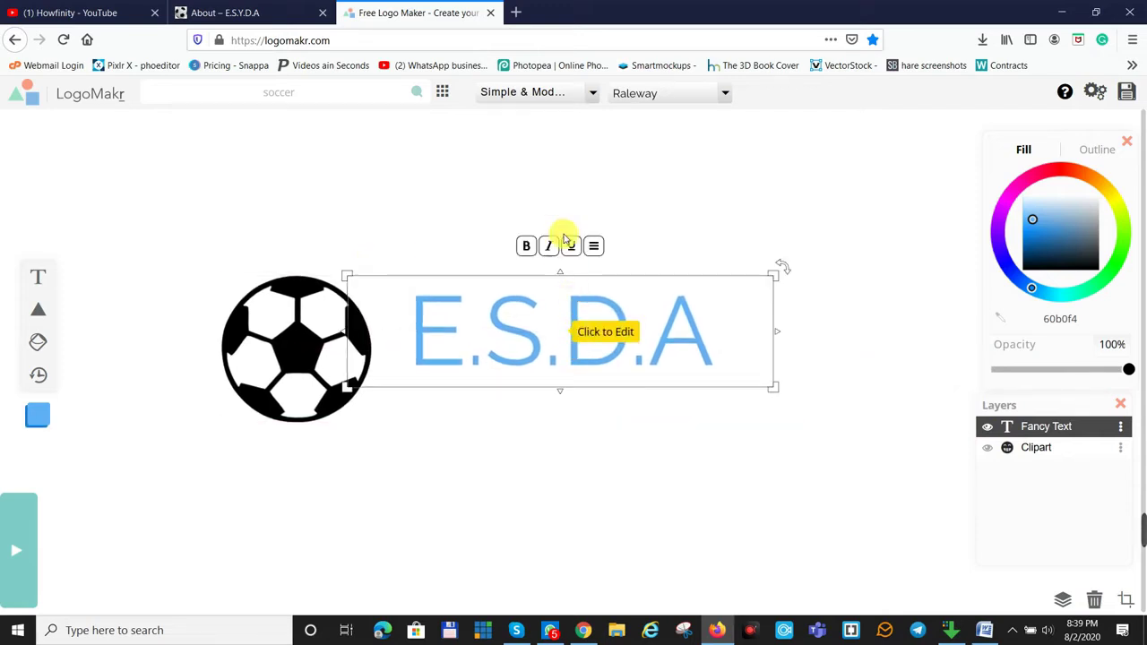
# Set the E.S.D.A text to the Alfa Slab One font from the Traditional (Serif) category
pyautogui.click(583, 95)
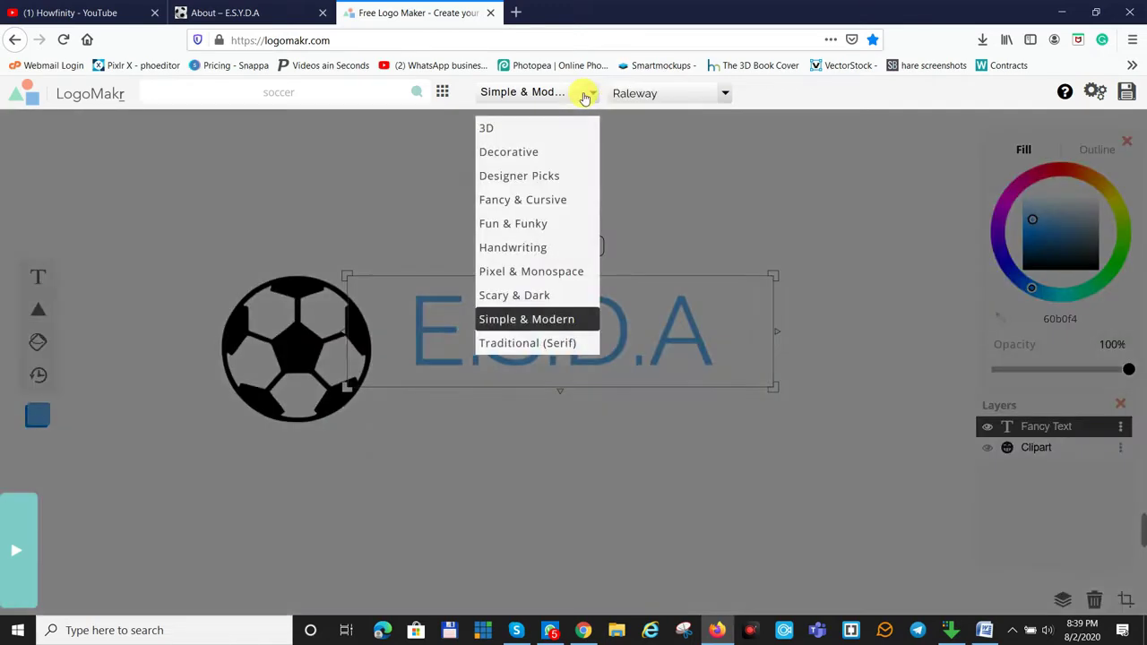
pyautogui.click(506, 350)
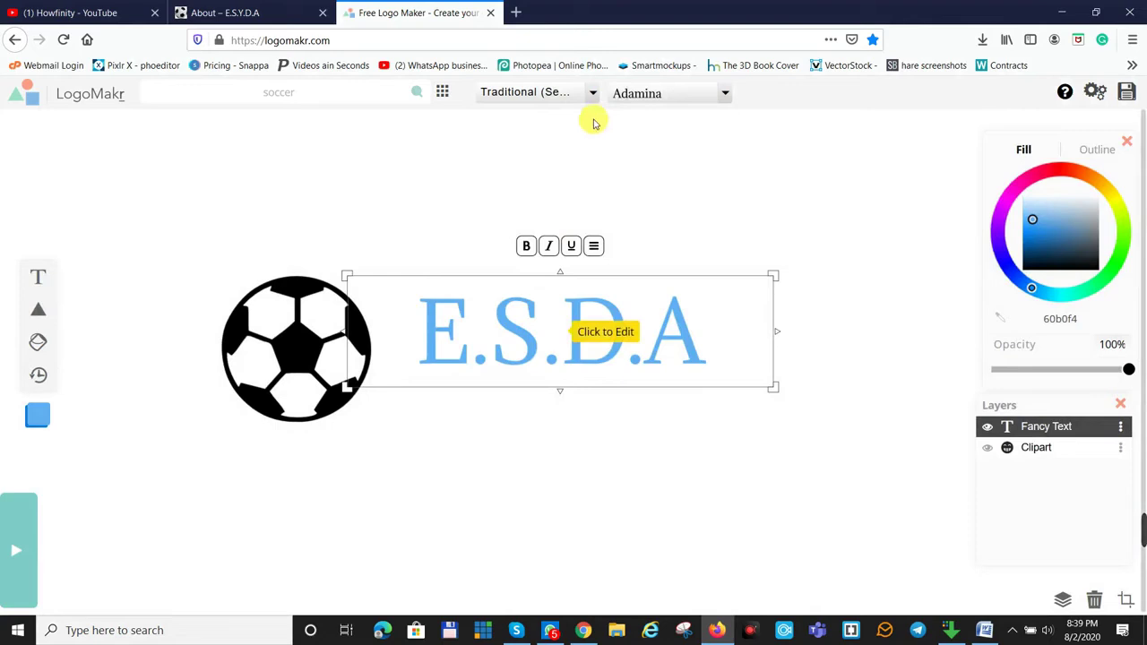
pyautogui.click(627, 101)
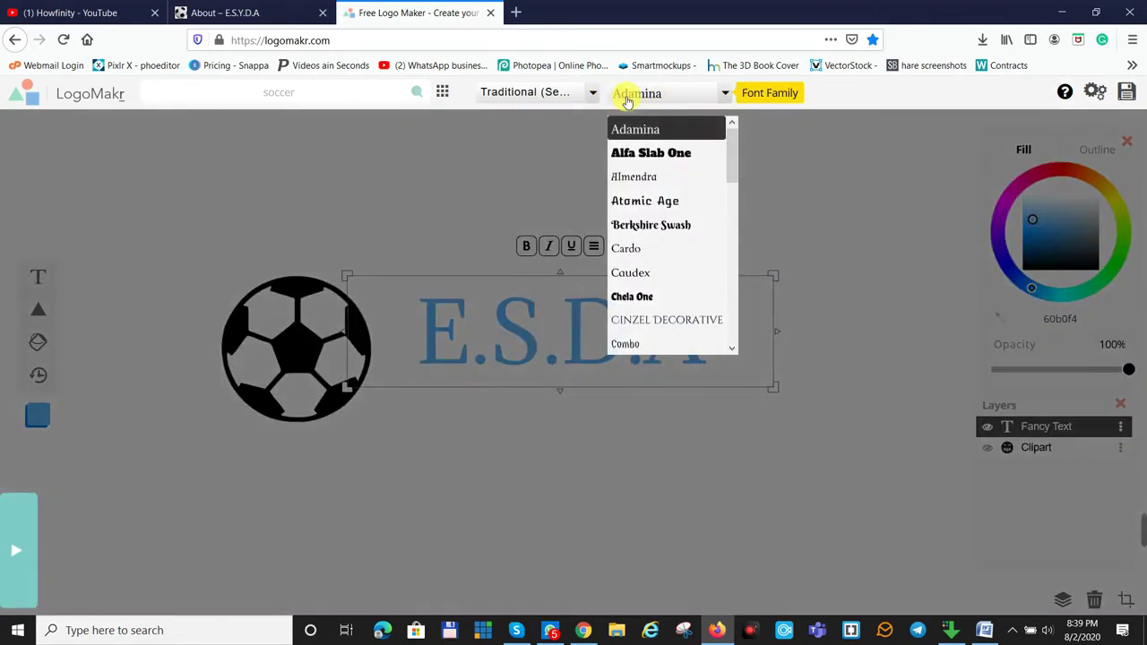
pyautogui.click(631, 155)
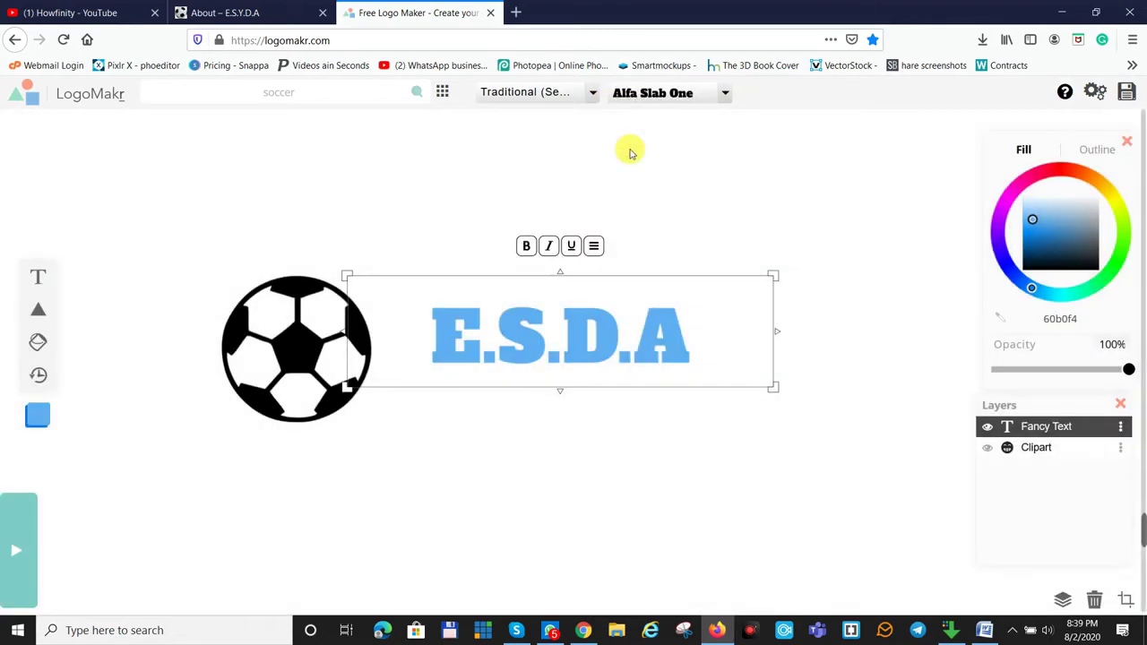
# Insert "Y." before the D so the logo text reads E.S.Y.D.A
pyautogui.click(564, 344)
pyautogui.click(563, 339)
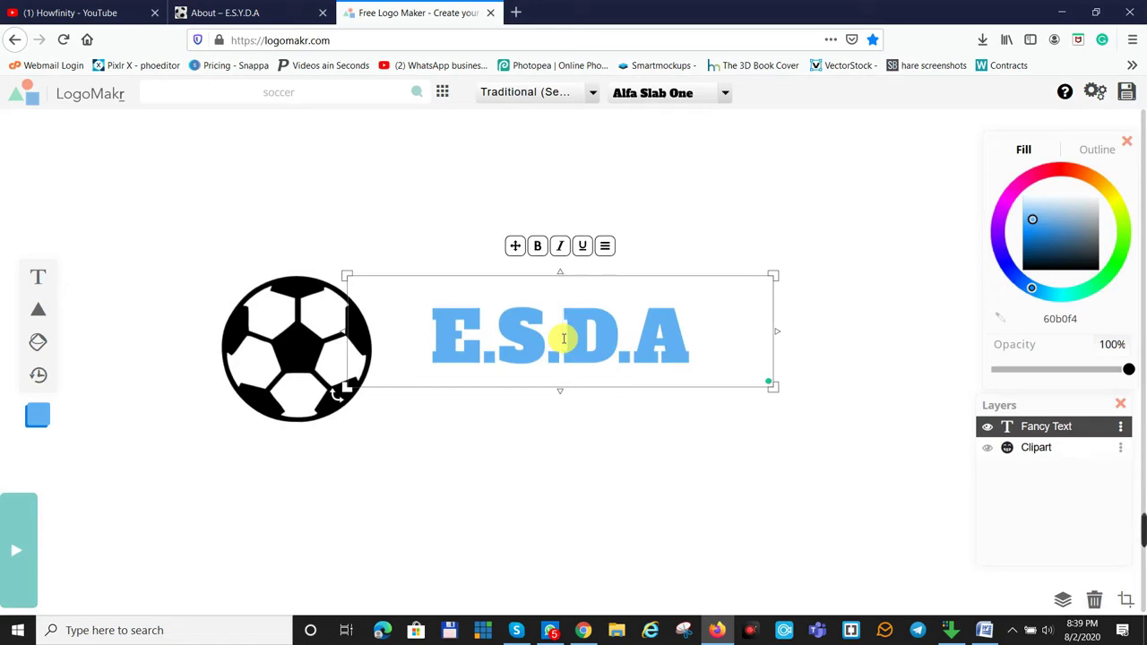
pyautogui.write('Y')
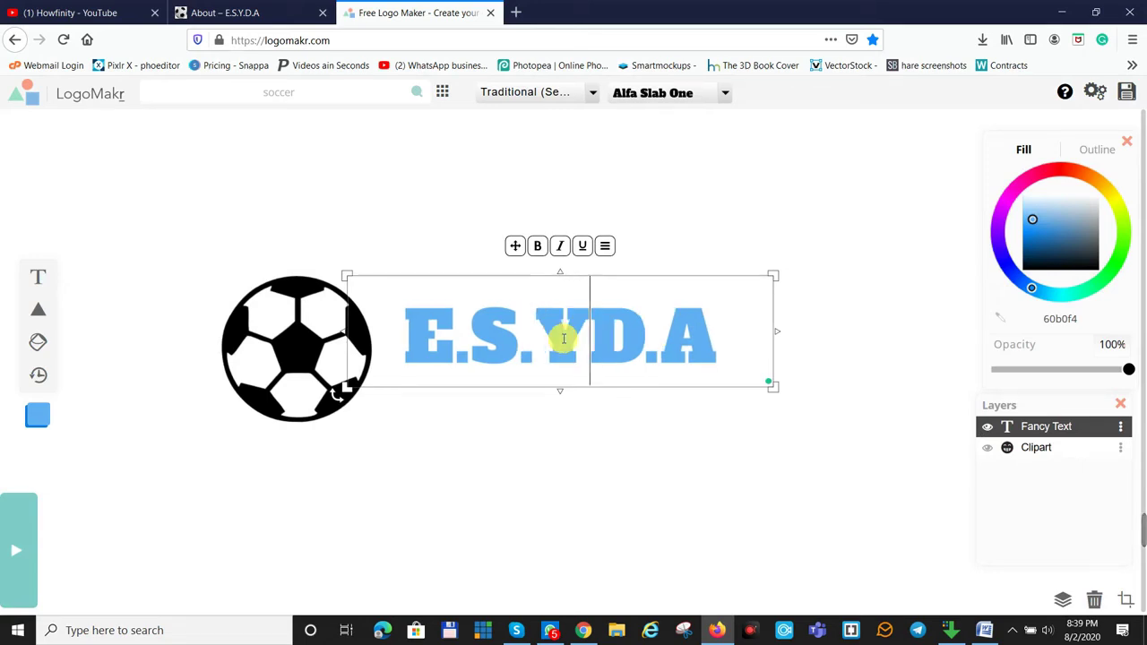
pyautogui.write('.')
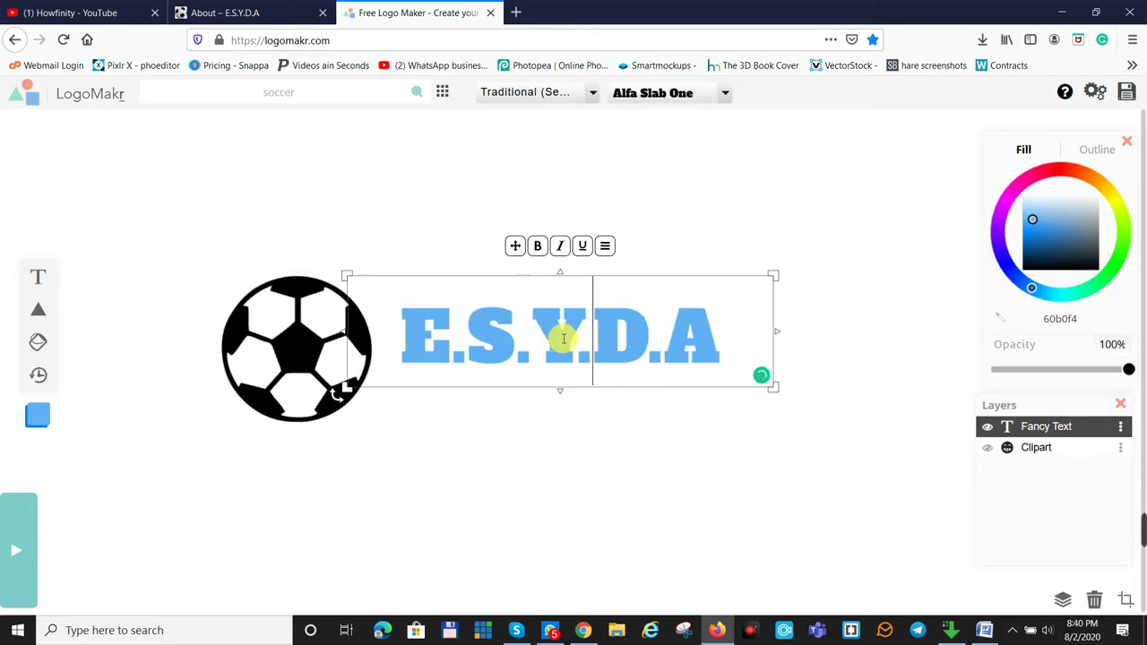
# Trim the E.S.Y.D.A text box and position it flush against the soccer ball's edge
pyautogui.moveTo(347, 332); pyautogui.dragTo(387, 332)
pyautogui.click(622, 451)
pyautogui.moveTo(634, 336)
pyautogui.mouseDown()
pyautogui.moveTo(607, 328)
pyautogui.moveTo(615, 335)
pyautogui.mouseUp()
pyautogui.click(681, 426)
pyautogui.click(678, 353)
pyautogui.moveTo(678, 353); pyautogui.dragTo(678, 368)
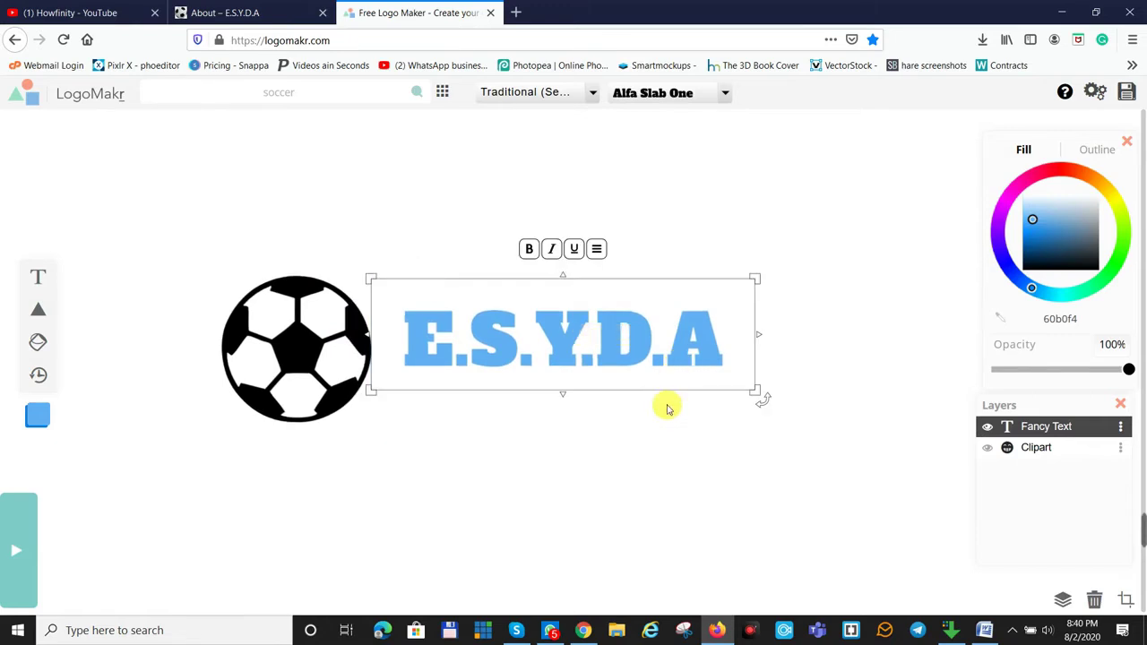
# Copy the name "Elite Soccer Youth Development Academy" from the About page of the E.S.Y.D.A site
pyautogui.click(251, 16)
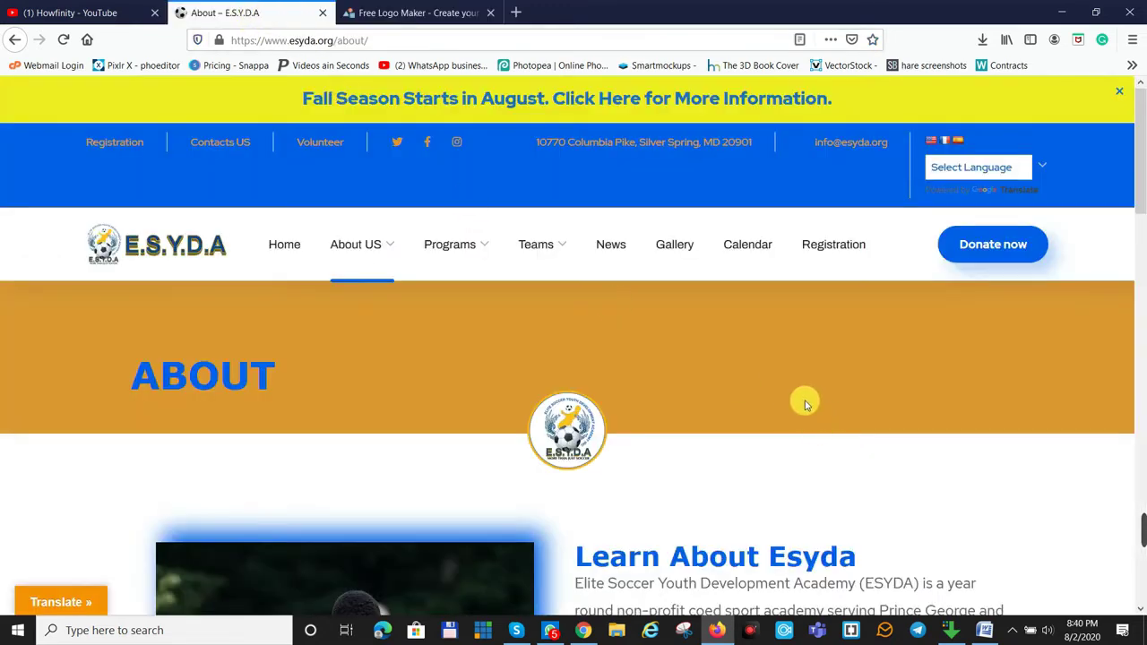
pyautogui.scroll(-3, 805, 403)
pyautogui.moveTo(581, 278); pyautogui.dragTo(656, 279)
pyautogui.rightClick(589, 275)
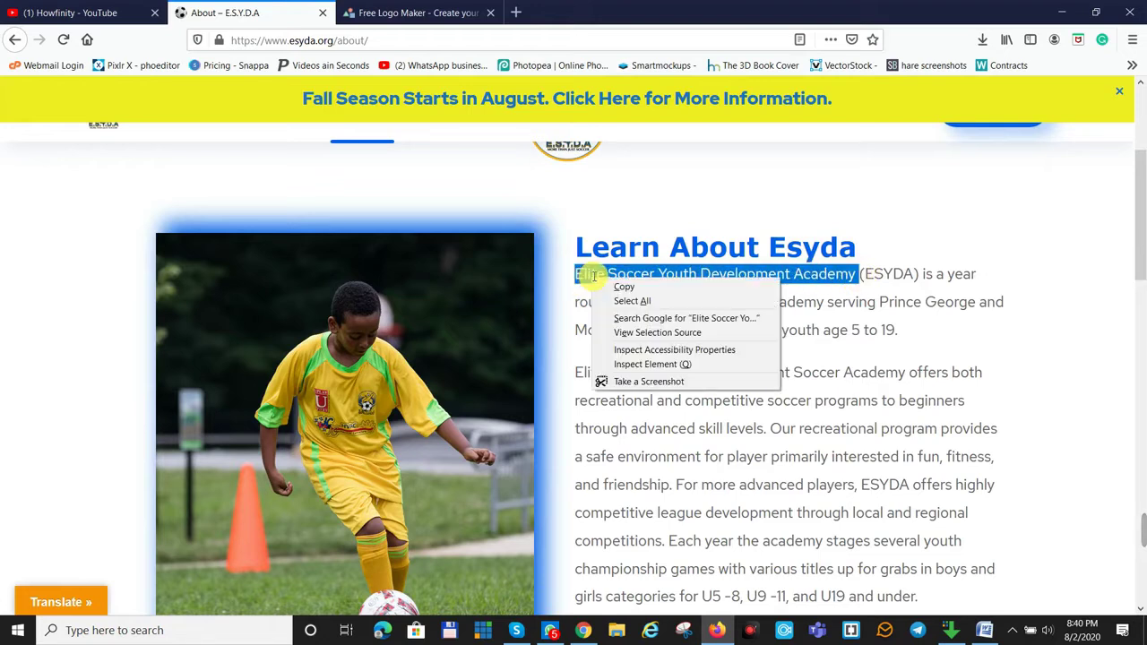
pyautogui.click(595, 285)
# Add the copied text "Elite Soccer Youth Development Academy" below E.S.Y.D.A on the logo canvas and resize it to fit one line
pyautogui.click(373, 12)
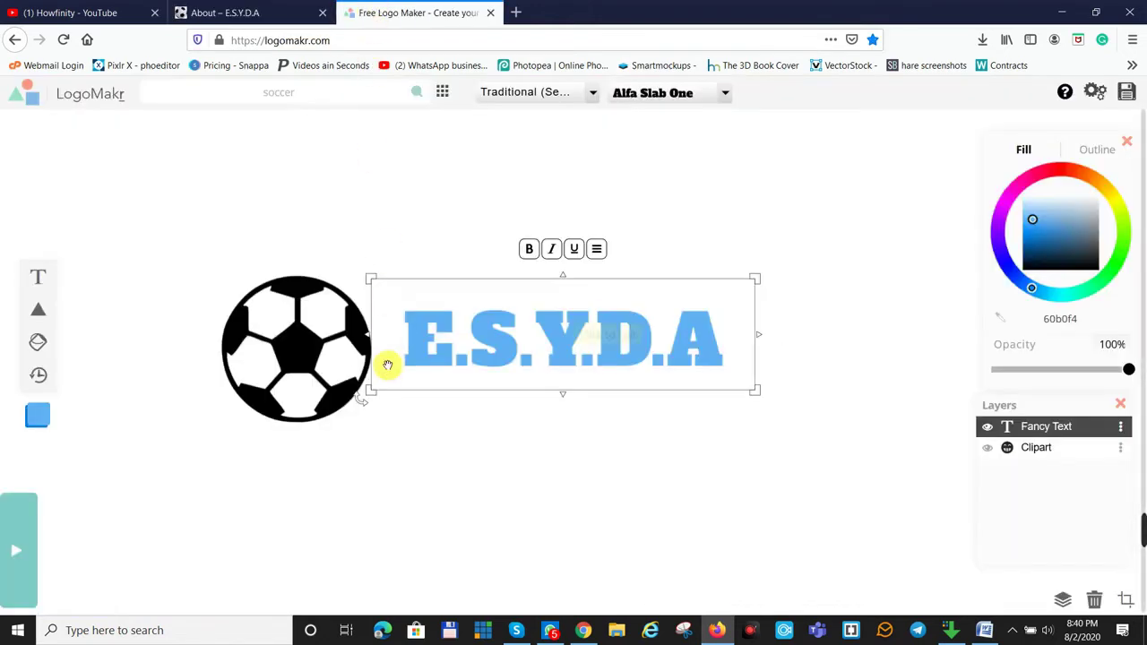
pyautogui.click(43, 276)
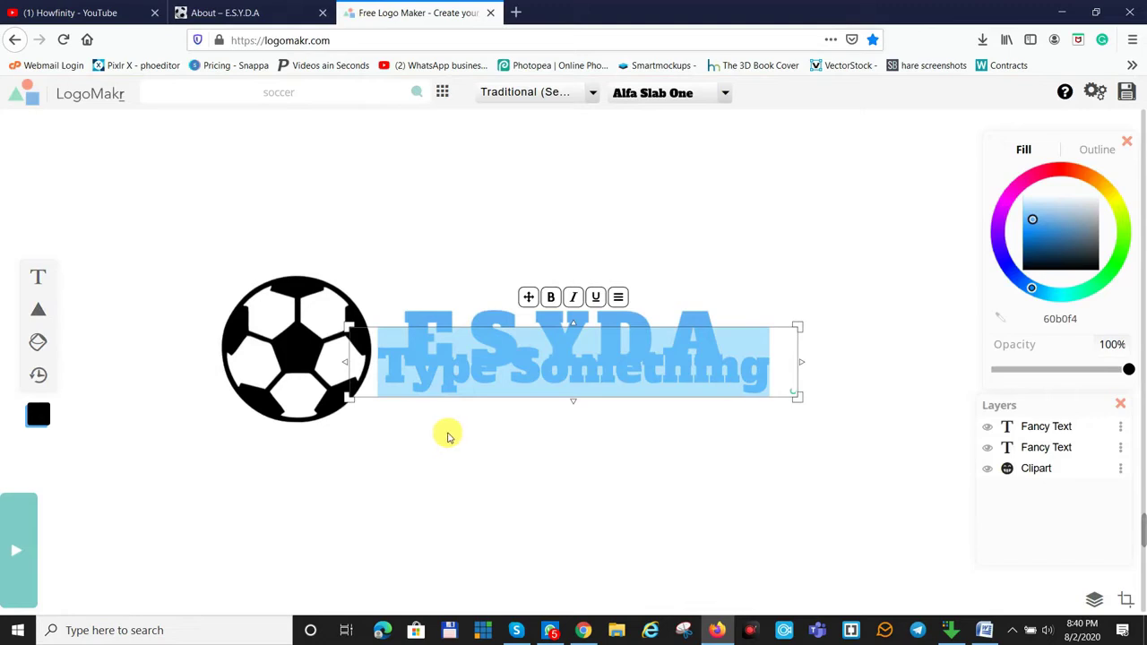
pyautogui.moveTo(660, 376); pyautogui.dragTo(676, 440)
pyautogui.click(676, 436)
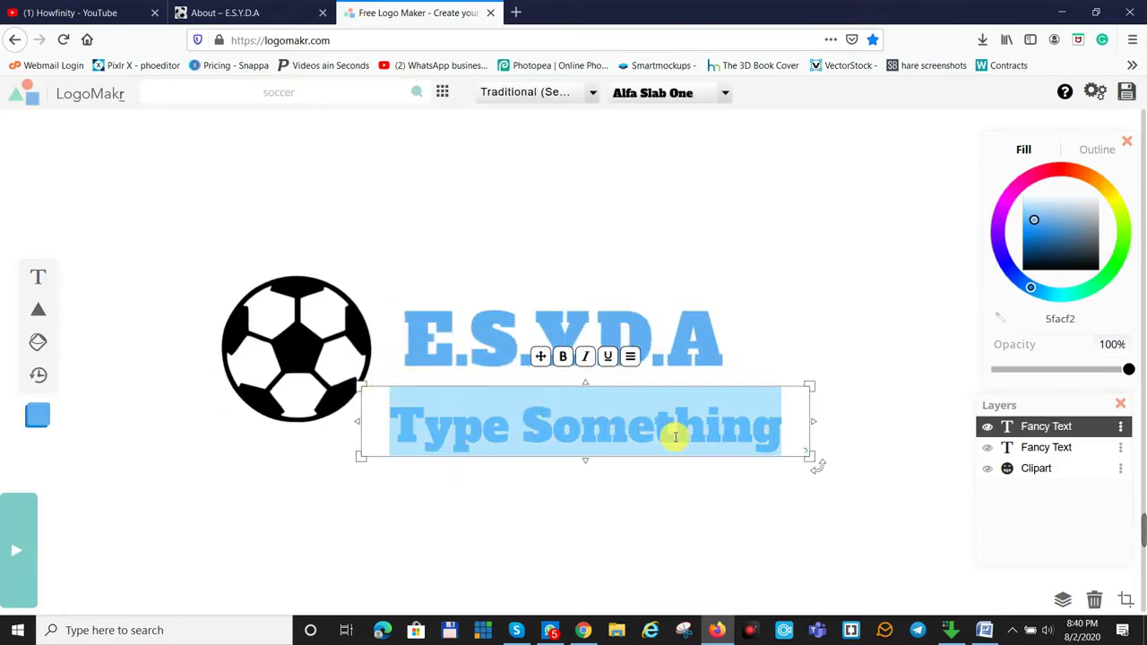
pyautogui.hotkey('ctrl', 'v')
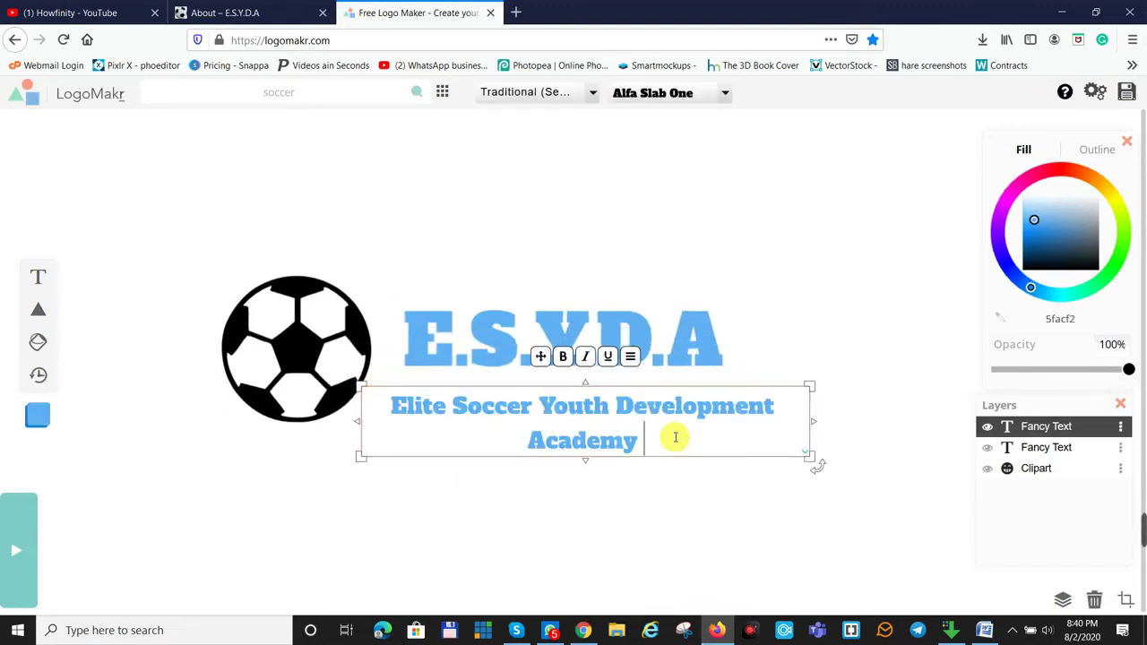
pyautogui.moveTo(814, 420); pyautogui.dragTo(725, 419)
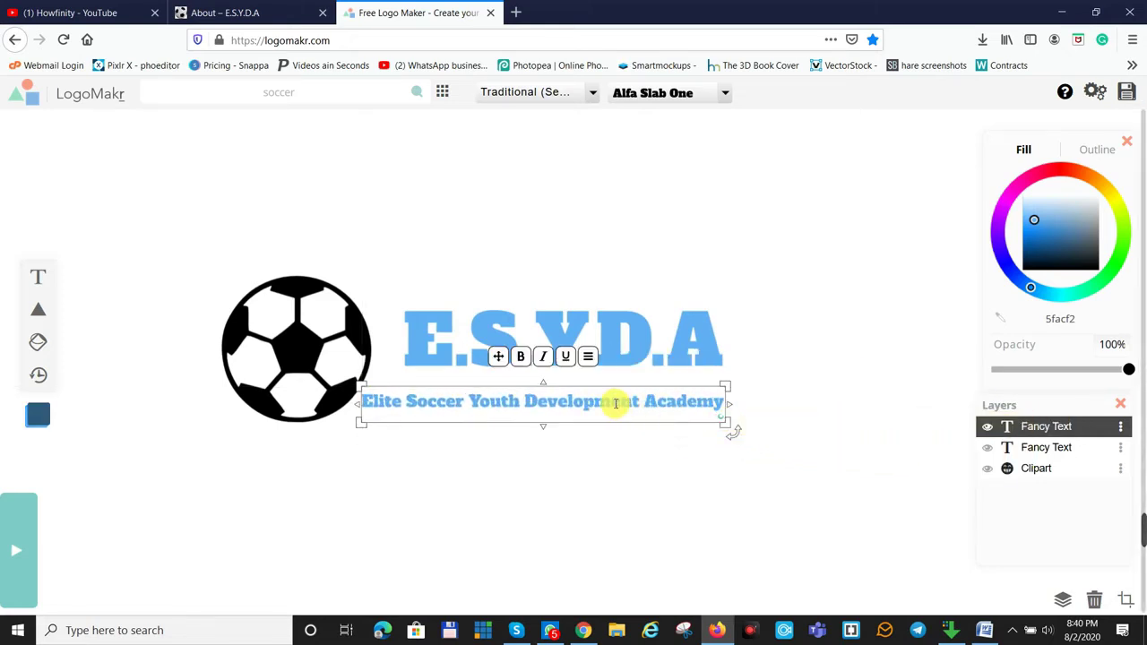
# Move the tagline directly beneath E.S.Y.D.A, aligned with the start of the letters, and shrink it closer to their width
pyautogui.click(644, 462)
pyautogui.moveTo(523, 403); pyautogui.dragTo(558, 388)
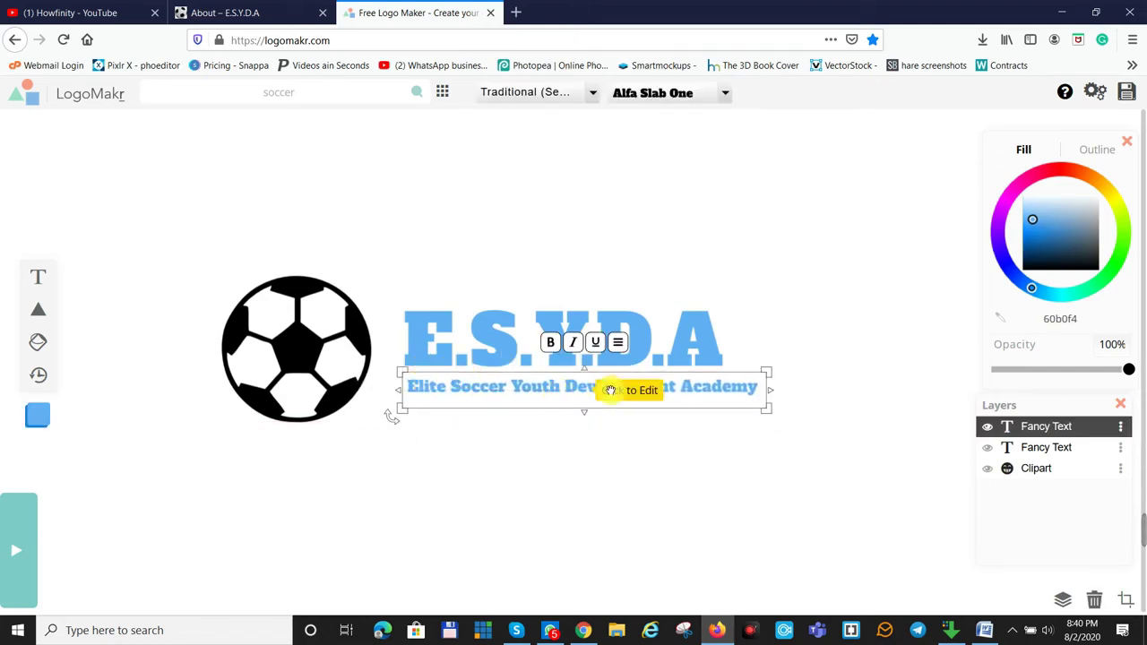
pyautogui.moveTo(765, 410); pyautogui.dragTo(739, 404)
pyautogui.moveTo(583, 387); pyautogui.dragTo(590, 389)
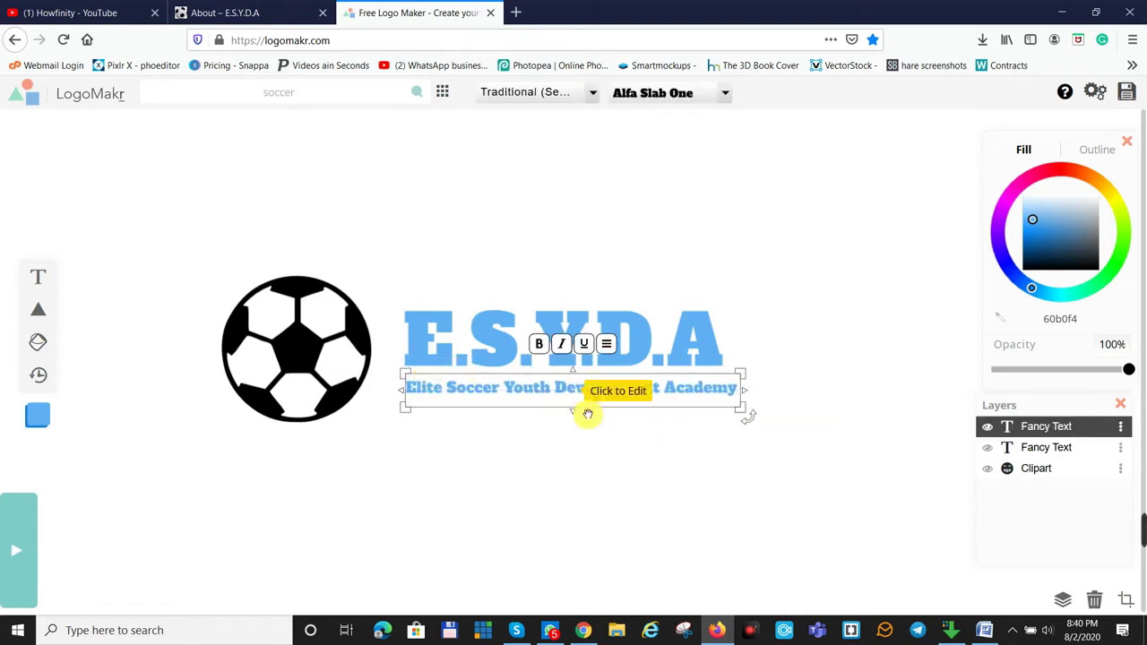
pyautogui.click(586, 436)
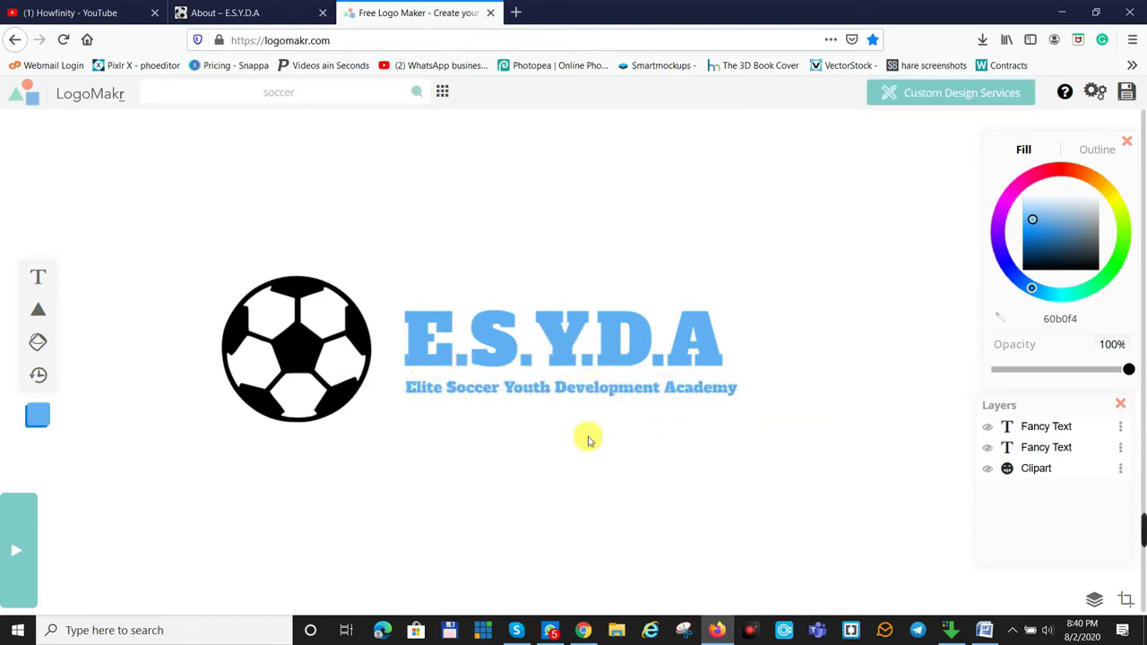
# Recolor the tagline's fill to a muted dark blue (517390)
pyautogui.click(552, 388)
pyautogui.moveTo(1071, 243)
pyautogui.mouseDown()
pyautogui.moveTo(1085, 221)
pyautogui.moveTo(1077, 236)
pyautogui.mouseUp()
pyautogui.click(630, 461)
# Enlarge the E.S.Y.D.A text and place it beside the soccer ball, just above the tagline
pyautogui.click(584, 335)
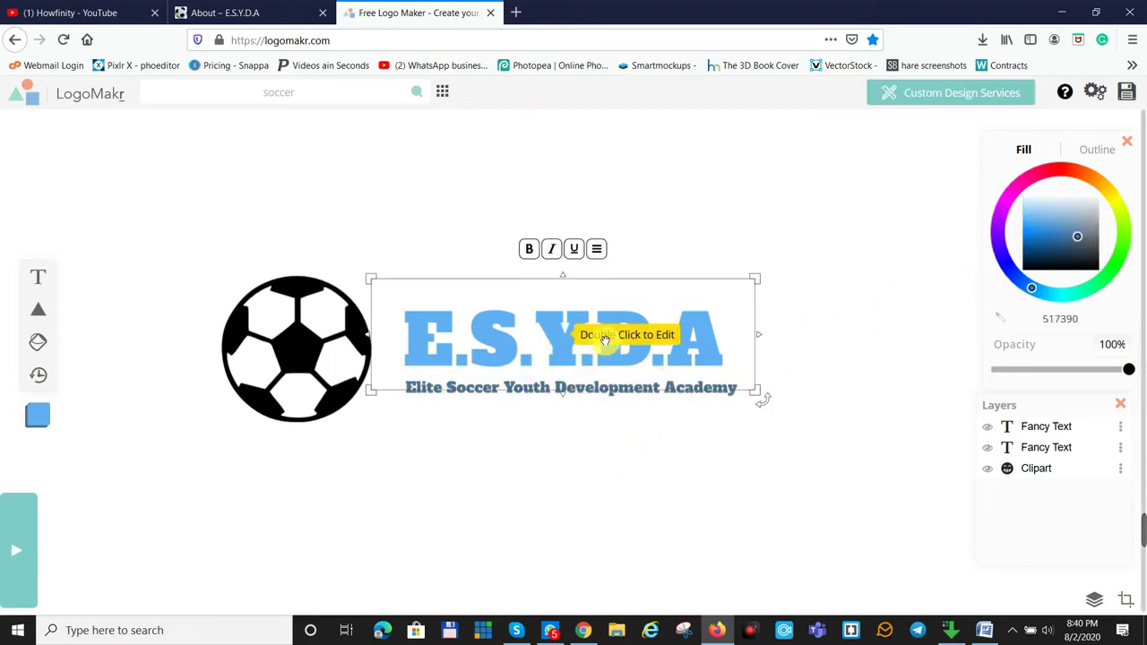
pyautogui.moveTo(759, 391); pyautogui.dragTo(977, 436)
pyautogui.moveTo(838, 377); pyautogui.dragTo(778, 326)
pyautogui.click(733, 439)
# Enlarge the tagline to about the width of E.S.Y.D.A and align it beneath those letters
pyautogui.click(678, 388)
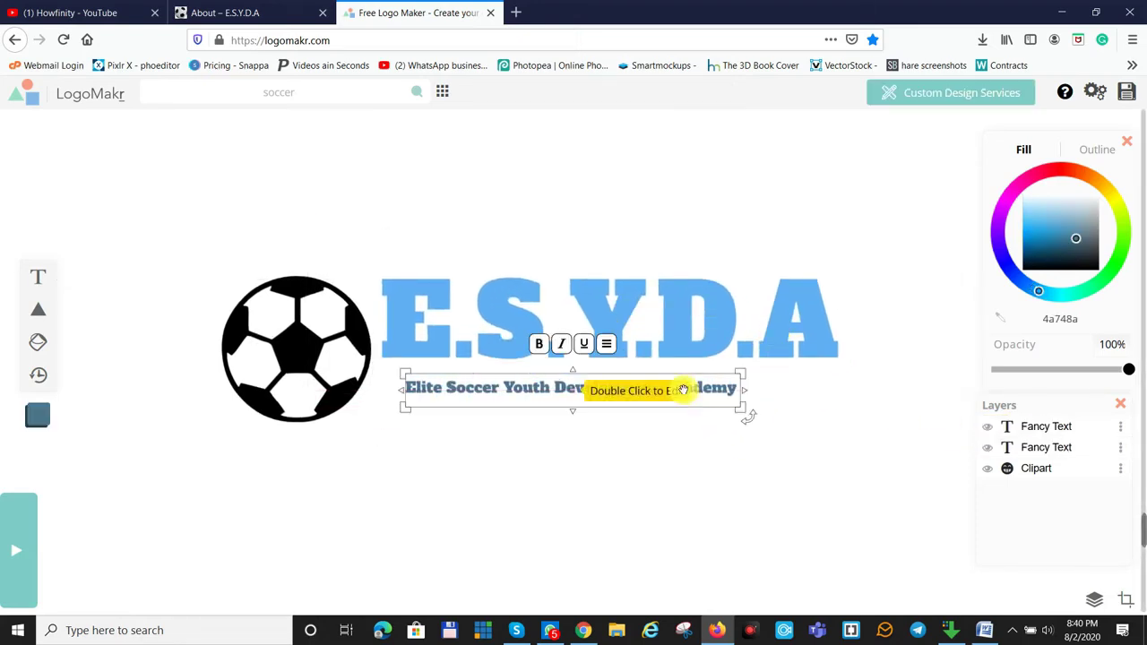
pyautogui.moveTo(742, 415); pyautogui.dragTo(886, 420)
pyautogui.click(760, 428)
pyautogui.moveTo(709, 396); pyautogui.dragTo(681, 390)
pyautogui.click(682, 466)
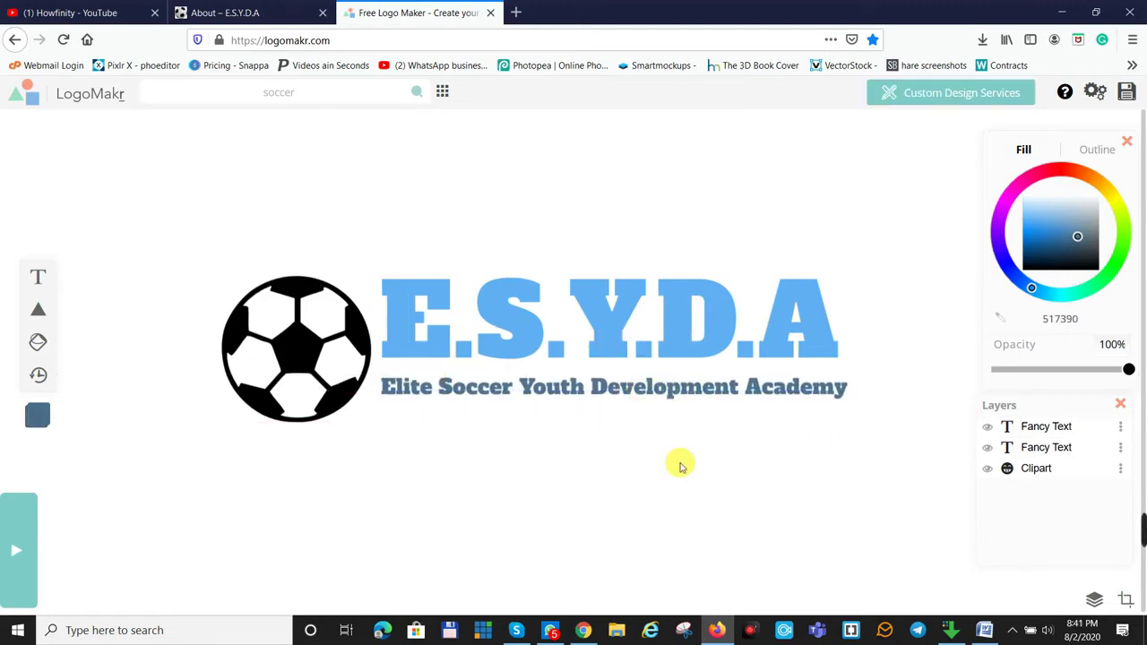
# Check the logo and header colours on the E.S.Y.D.A About page and fill the soccer ball with orange (ff8c00)
pyautogui.click(627, 387)
pyautogui.click(256, 12)
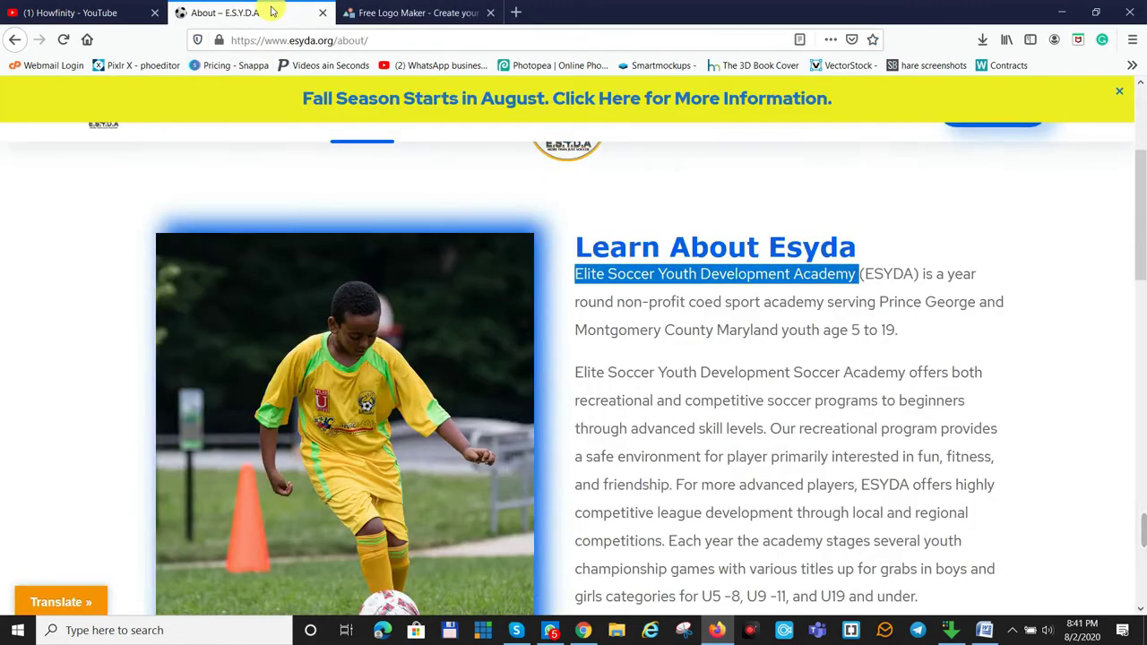
pyautogui.scroll(4, 459, 173)
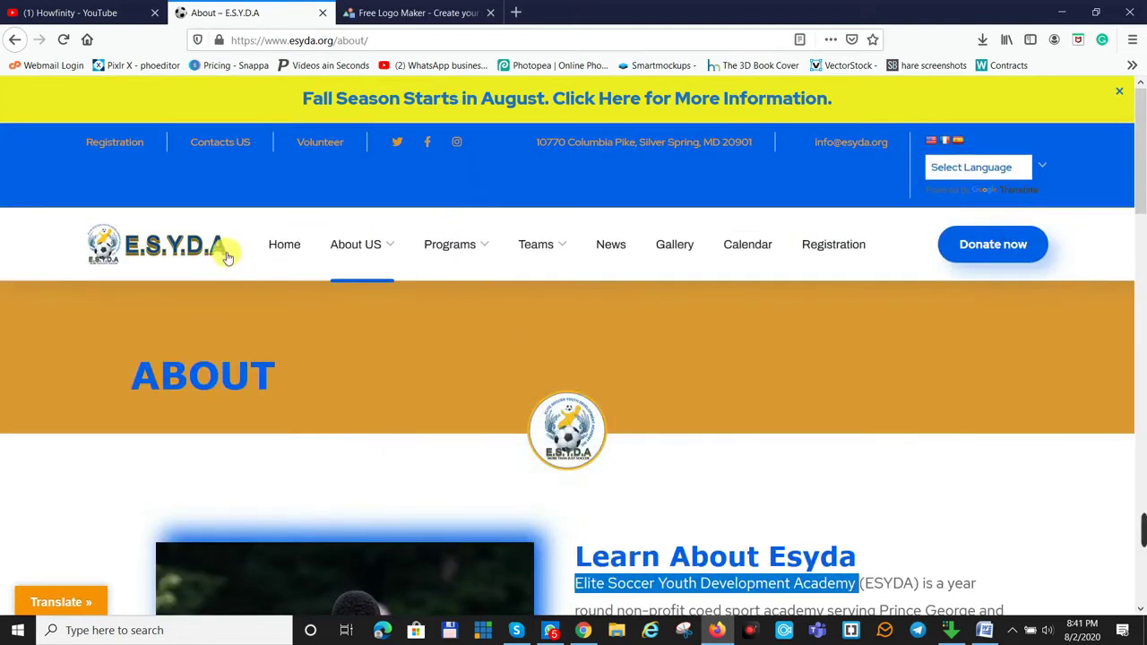
pyautogui.click(389, 13)
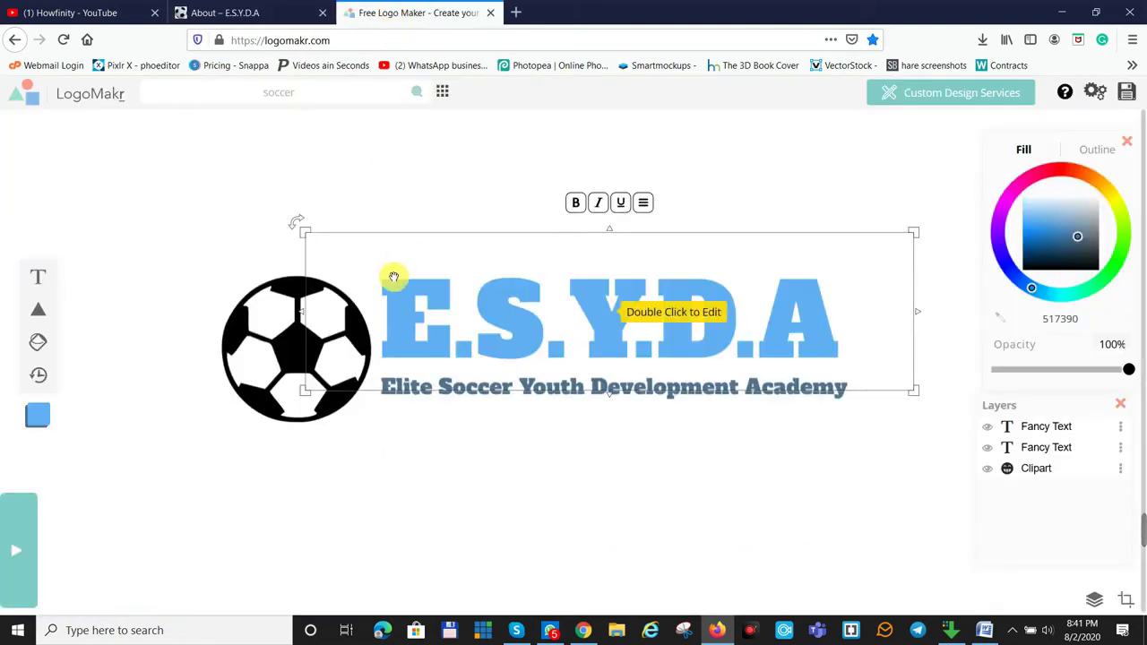
pyautogui.click(261, 313)
pyautogui.moveTo(1041, 163); pyautogui.dragTo(1100, 178)
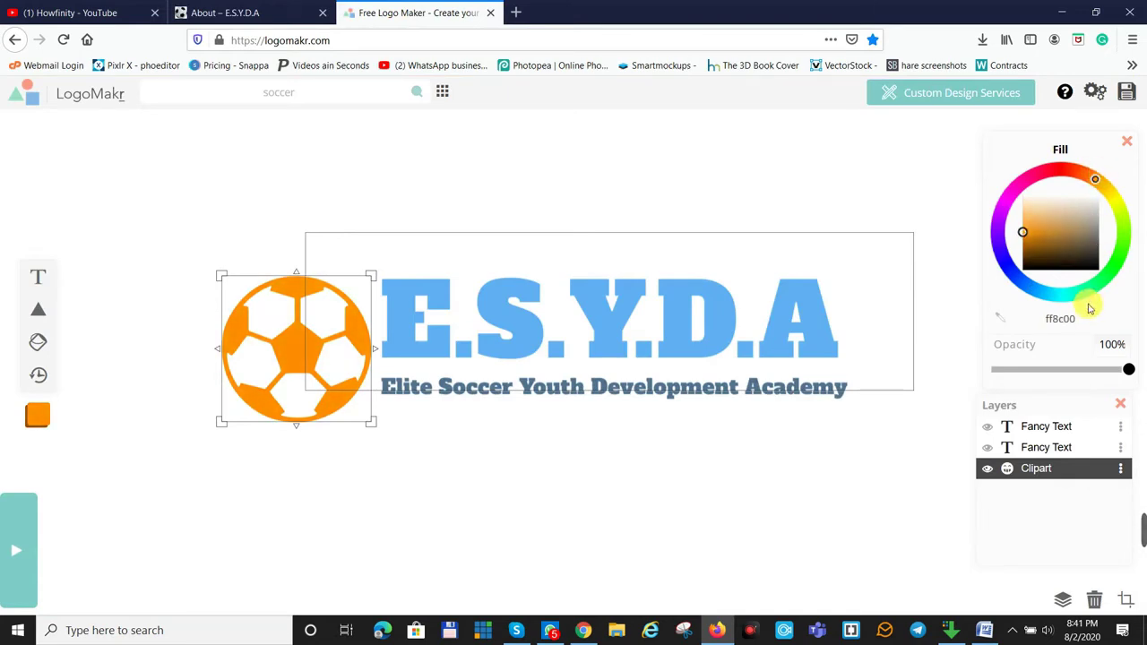
# Copy the soccer ball's ff8c00 colour code and apply it as the fill of the E.S.Y.D.A text
pyautogui.moveTo(1083, 317); pyautogui.dragTo(1004, 320)
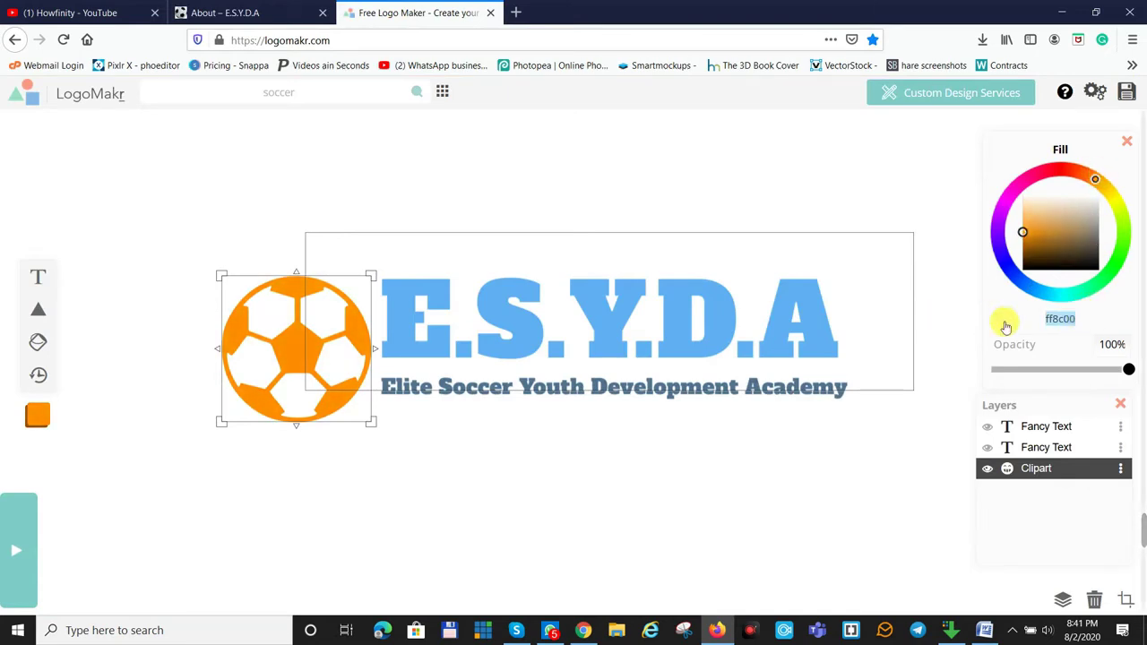
pyautogui.rightClick(1068, 323)
pyautogui.click(1037, 355)
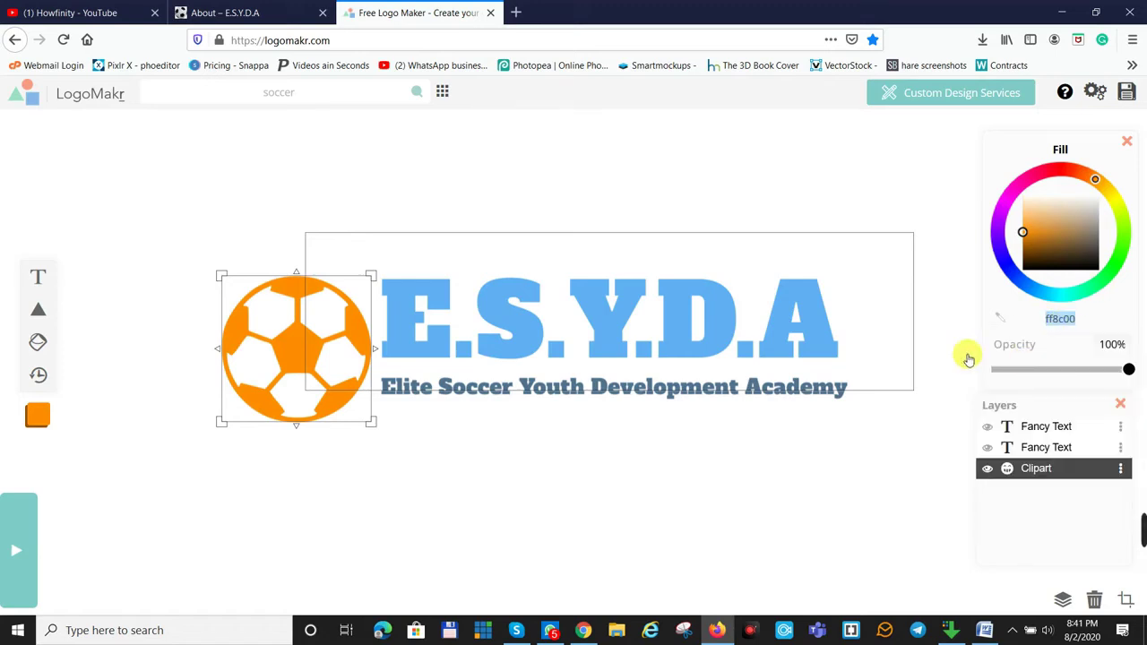
pyautogui.click(642, 305)
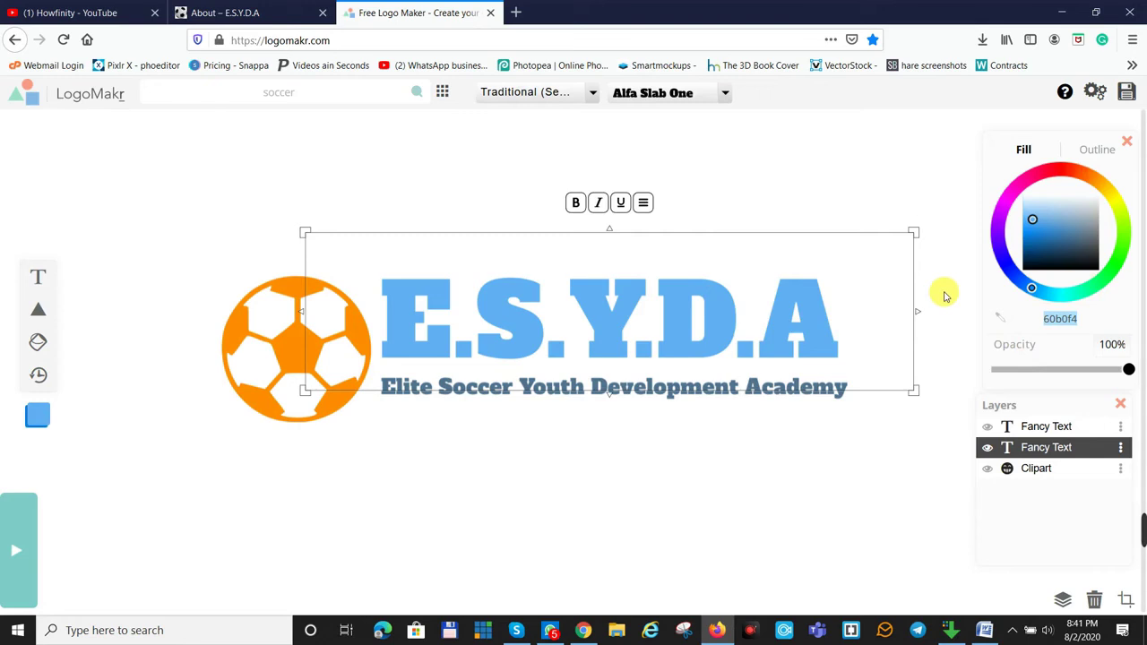
pyautogui.hotkey('ctrl', 'v')
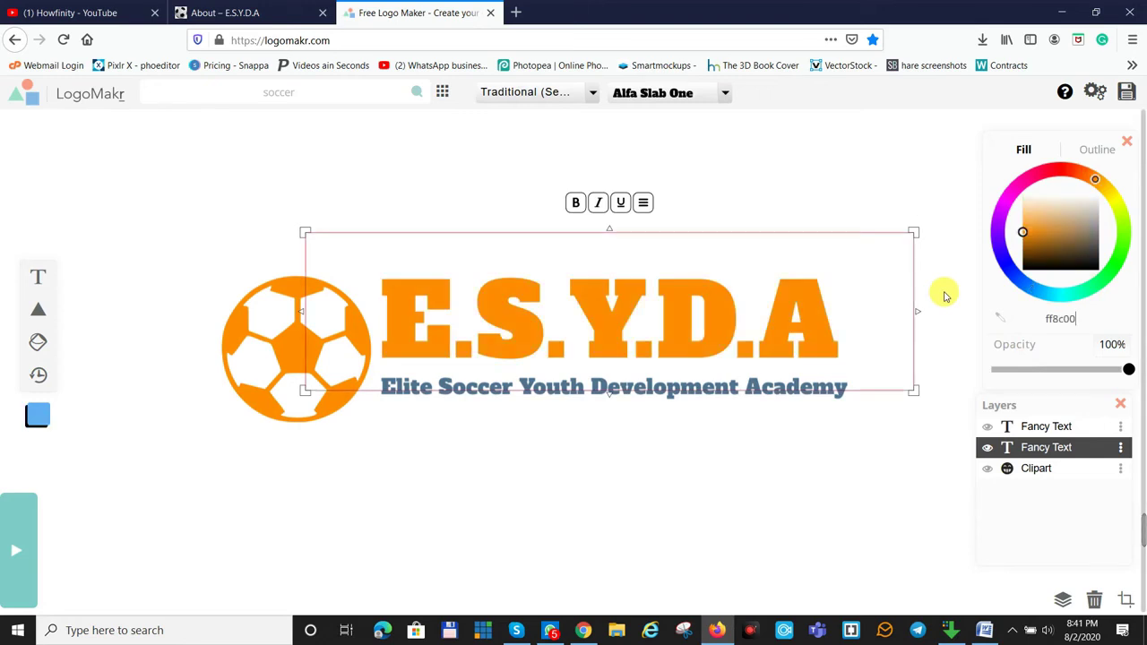
pyautogui.click(667, 484)
# Darken the tagline's fill to near-black (25282b)
pyautogui.click(659, 387)
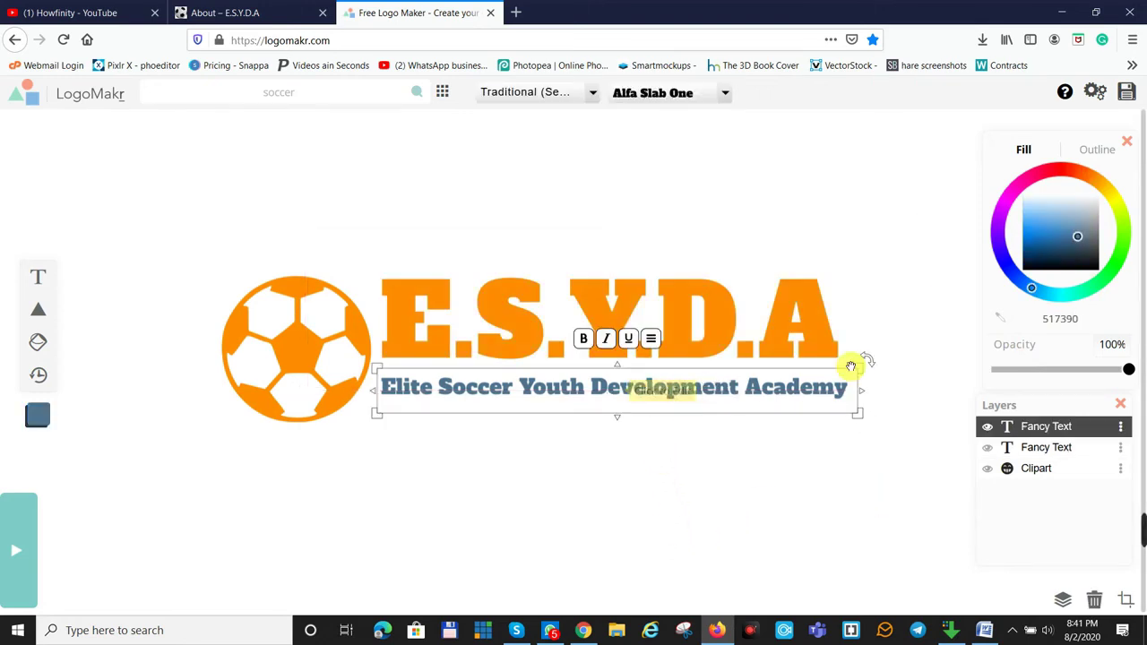
pyautogui.moveTo(1087, 241); pyautogui.dragTo(1094, 257)
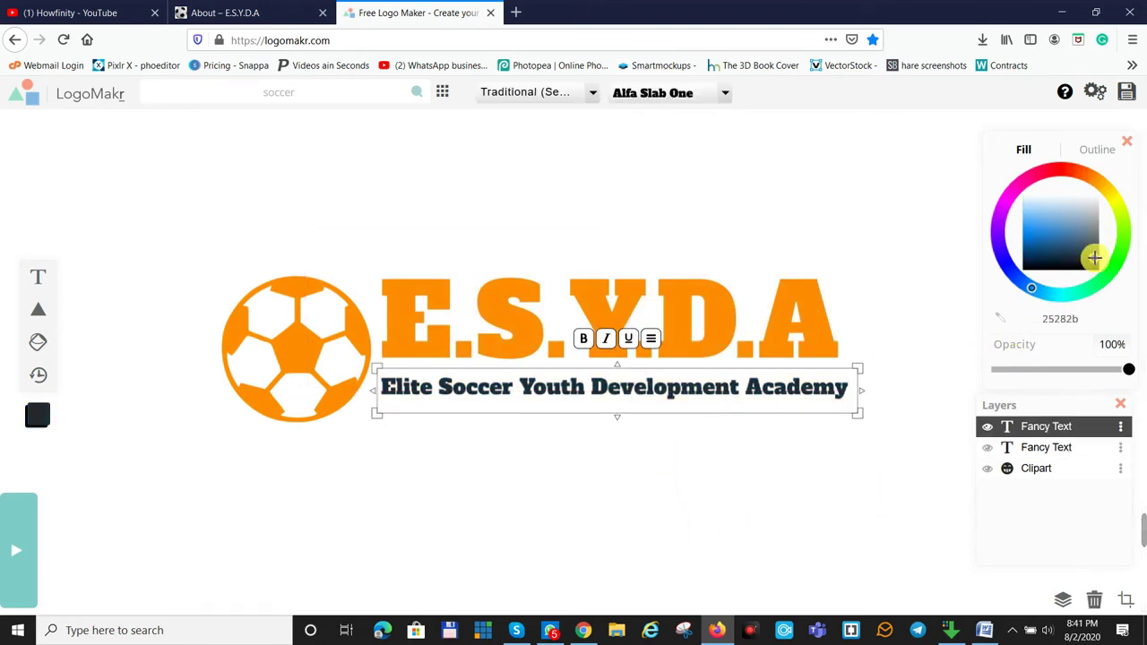
pyautogui.click(727, 440)
# Lower E.S.Y.D.A to sit closely above the tagline and shift the soccer ball slightly up and outward from the text
pyautogui.click(627, 313)
pyautogui.moveTo(627, 313); pyautogui.dragTo(602, 344)
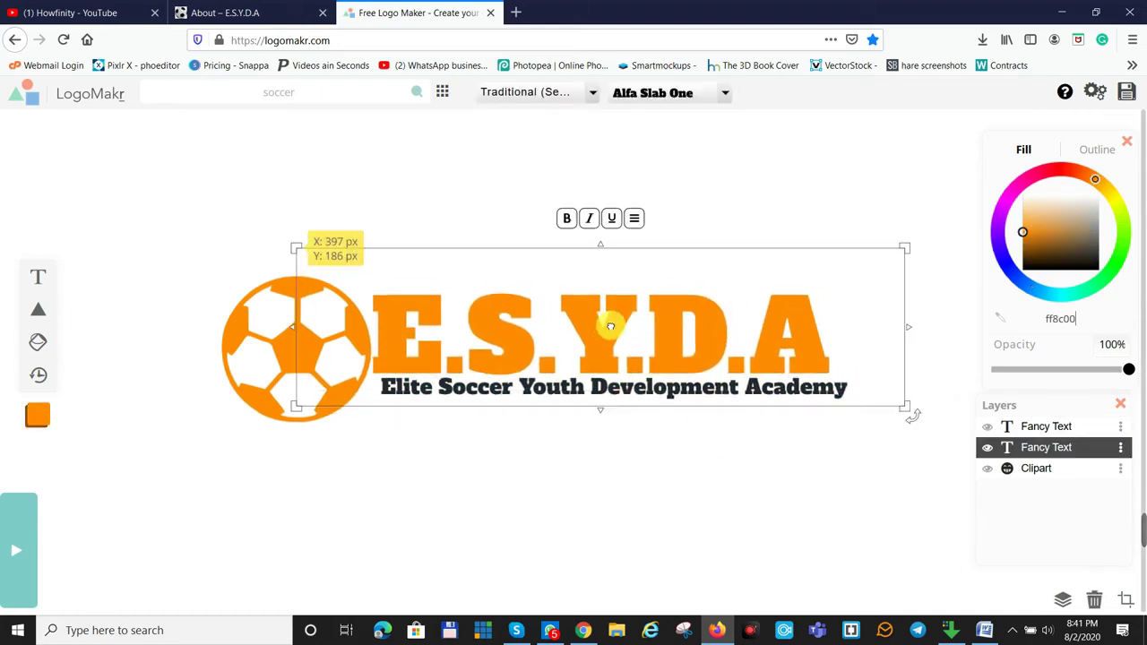
pyautogui.click(575, 442)
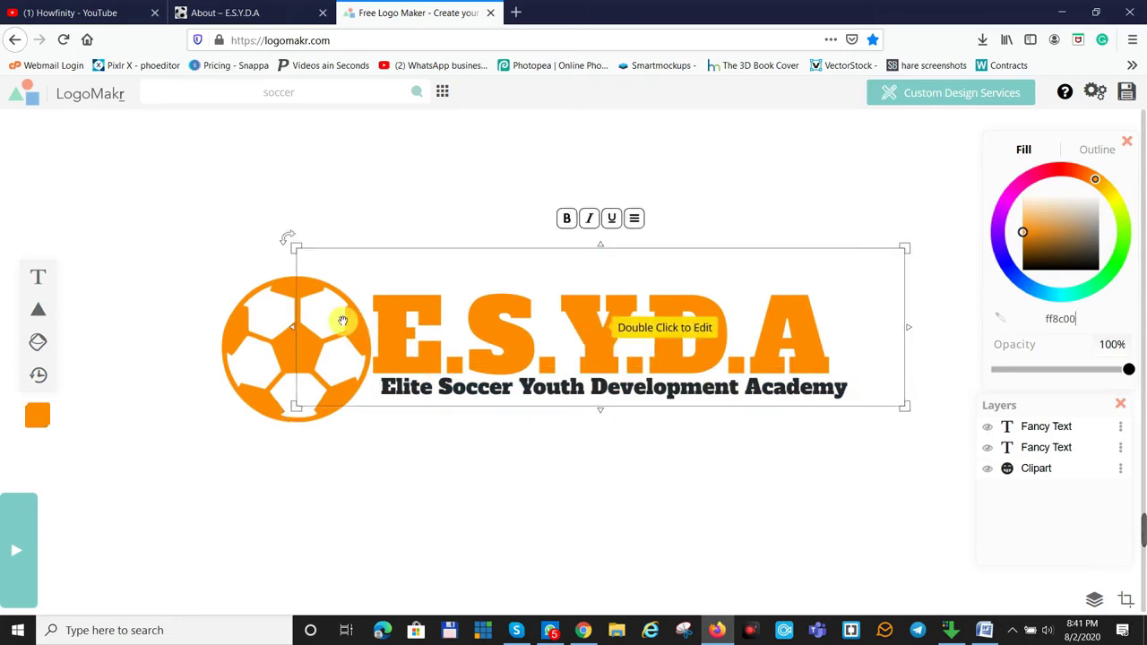
pyautogui.moveTo(277, 343); pyautogui.dragTo(262, 334)
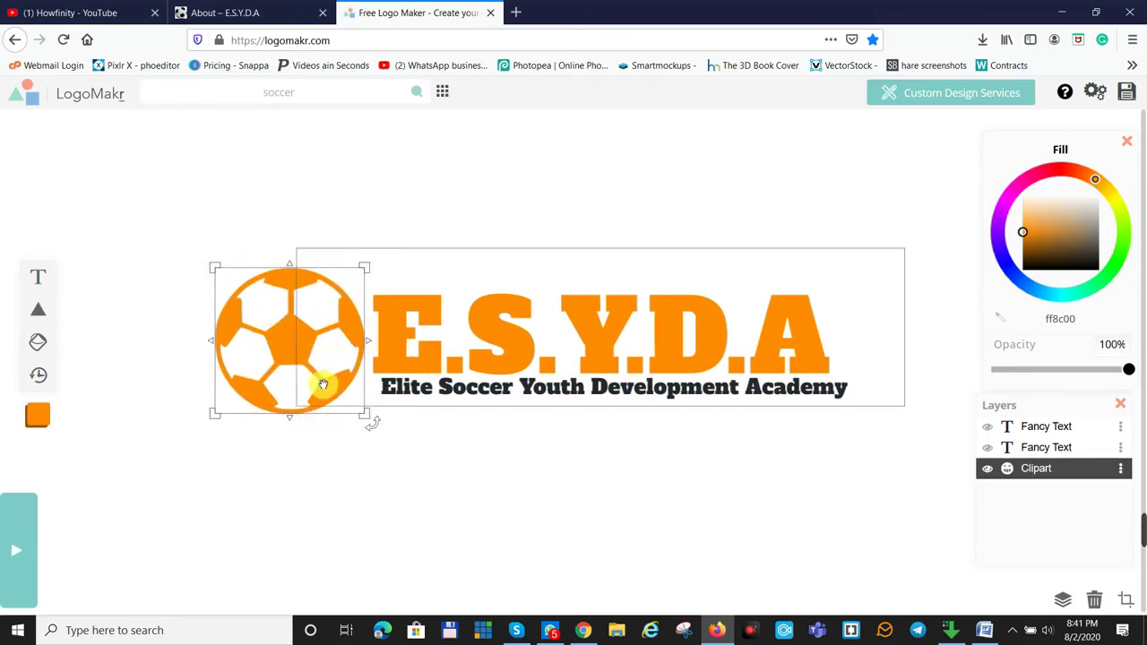
# Add the outlined clipart of a player kicking a ball from the soccer results and position it overlapping the soccer ball
pyautogui.click(416, 92)
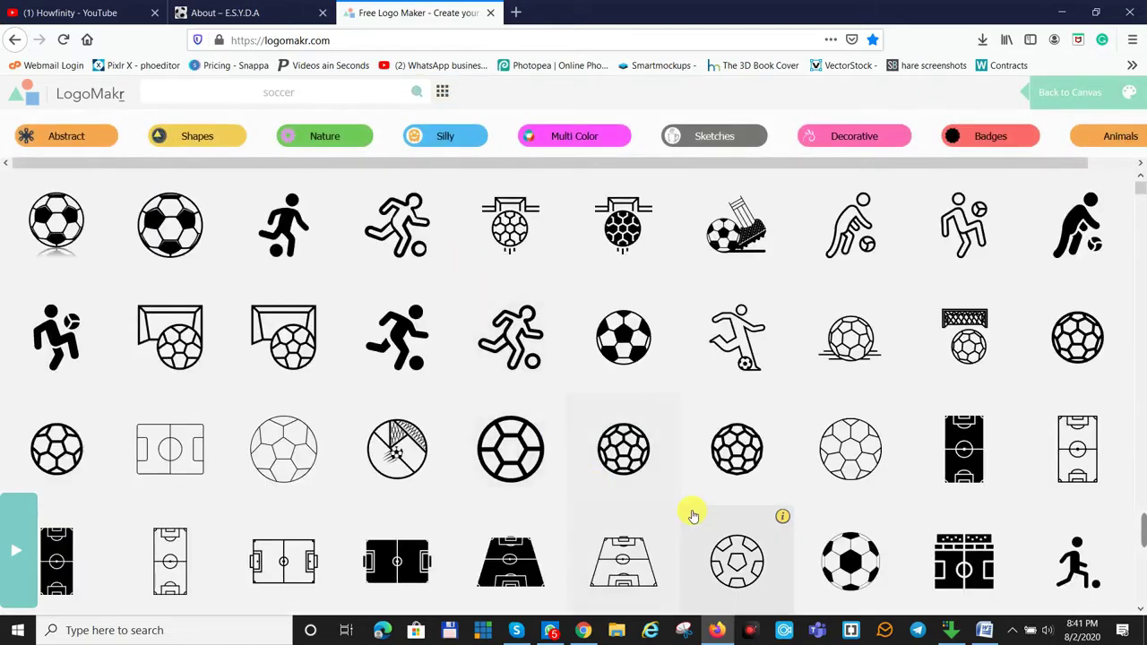
pyautogui.click(748, 353)
pyautogui.moveTo(573, 343); pyautogui.dragTo(243, 310)
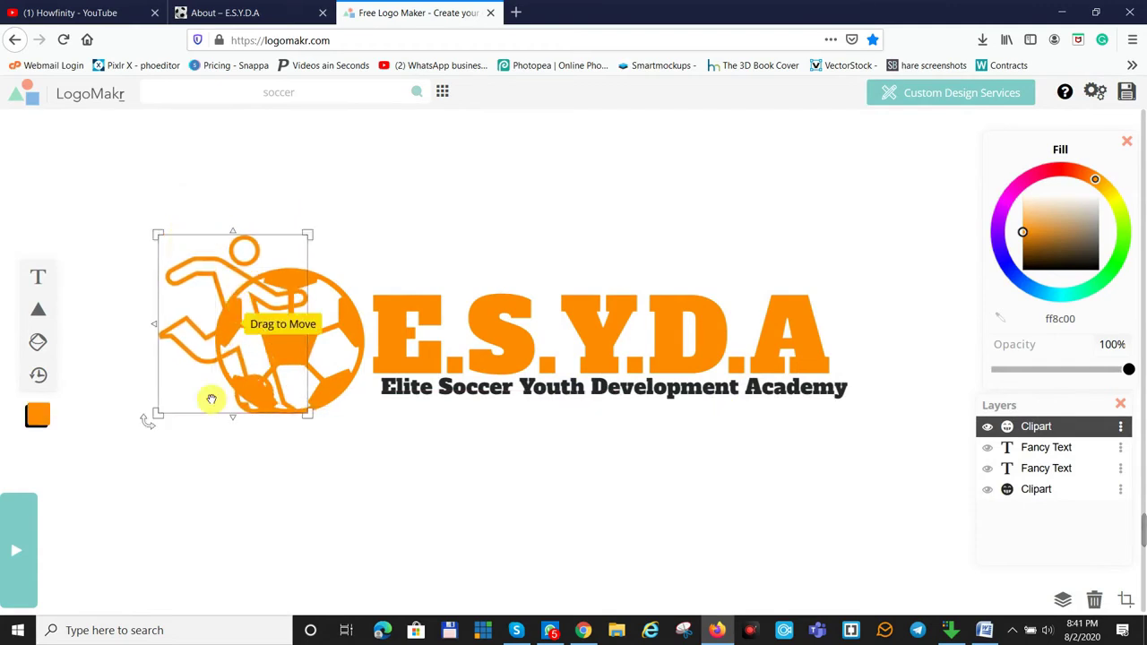
pyautogui.click(198, 441)
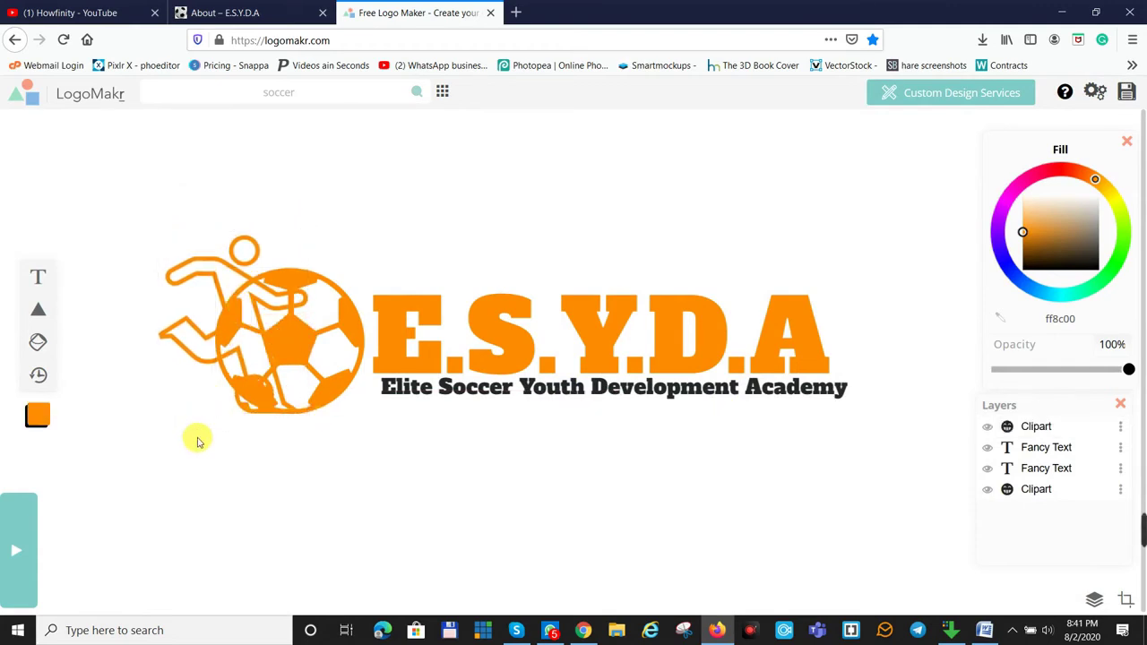
pyautogui.moveTo(206, 264); pyautogui.dragTo(181, 280)
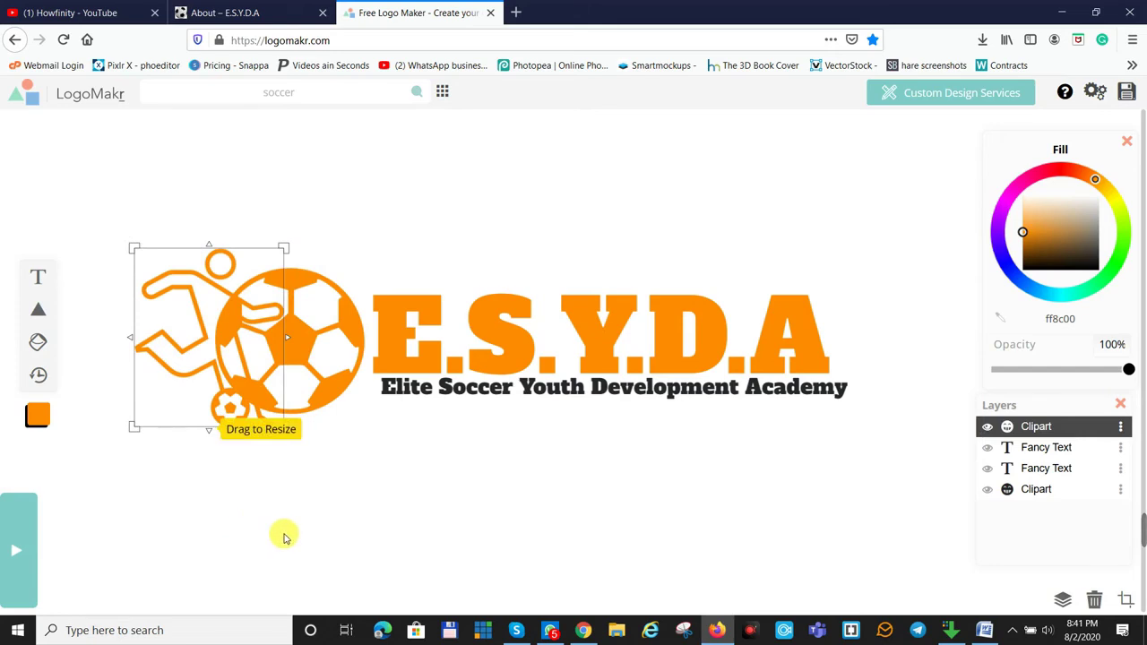
# Delete the outlined player clipart from the logo
pyautogui.click(284, 538)
pyautogui.click(175, 336)
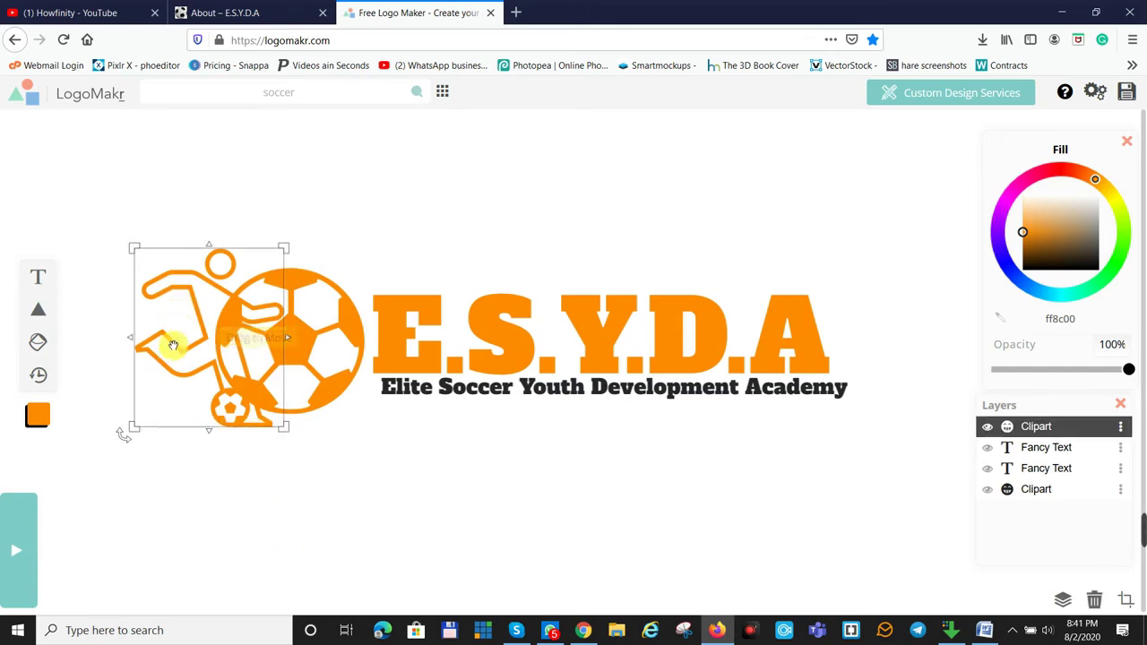
pyautogui.press('Delete')
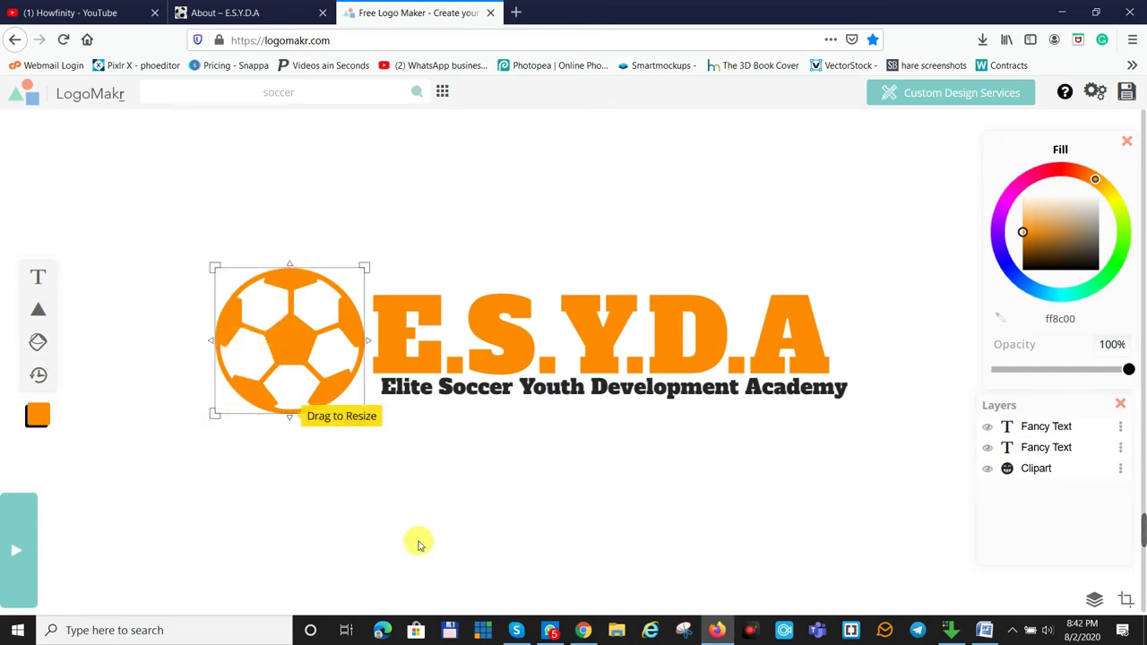
# Change the soccer ball's fill to yellow (ffe000)
pyautogui.click(299, 389)
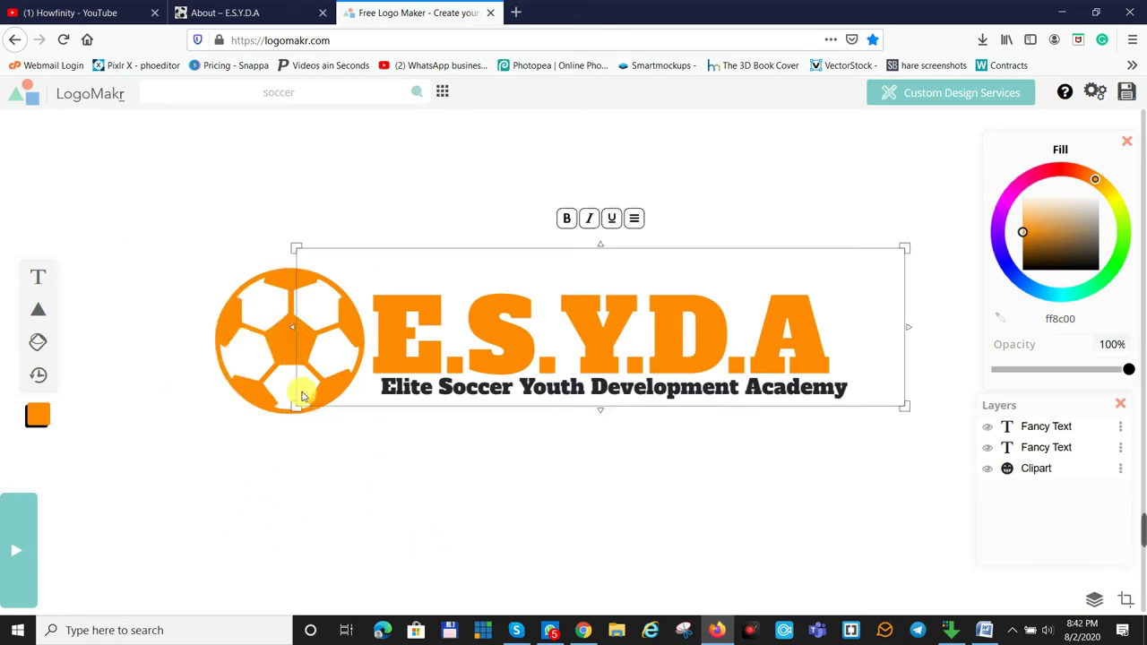
pyautogui.click(243, 354)
pyautogui.click(371, 317)
pyautogui.click(275, 333)
pyautogui.moveTo(1094, 180); pyautogui.dragTo(1111, 195)
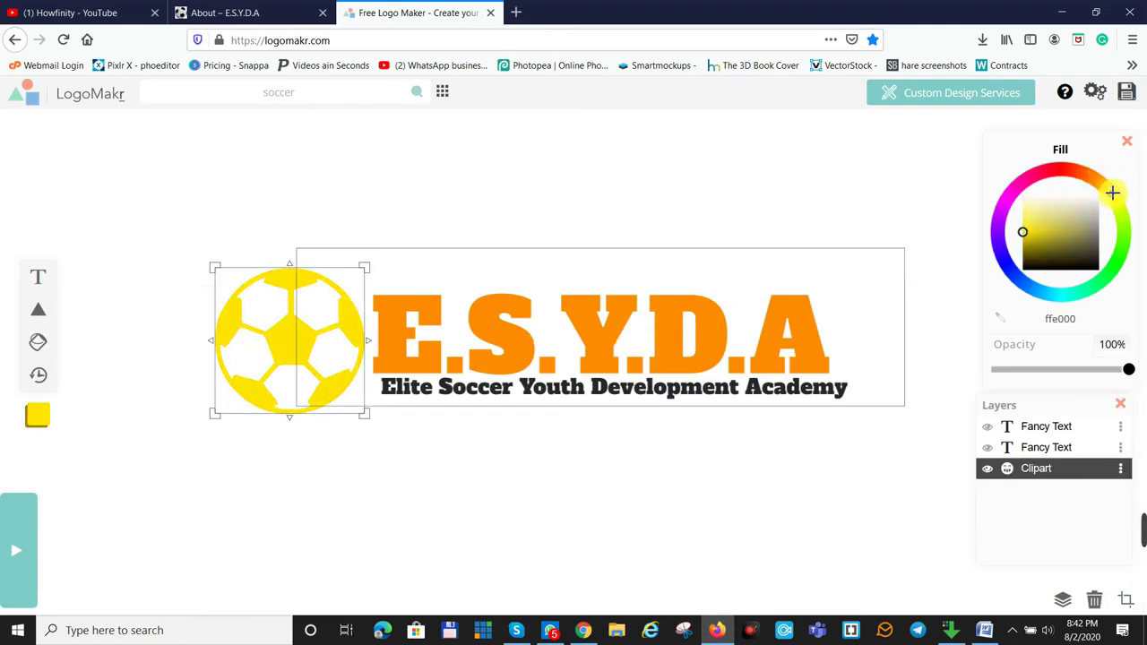
pyautogui.click(630, 484)
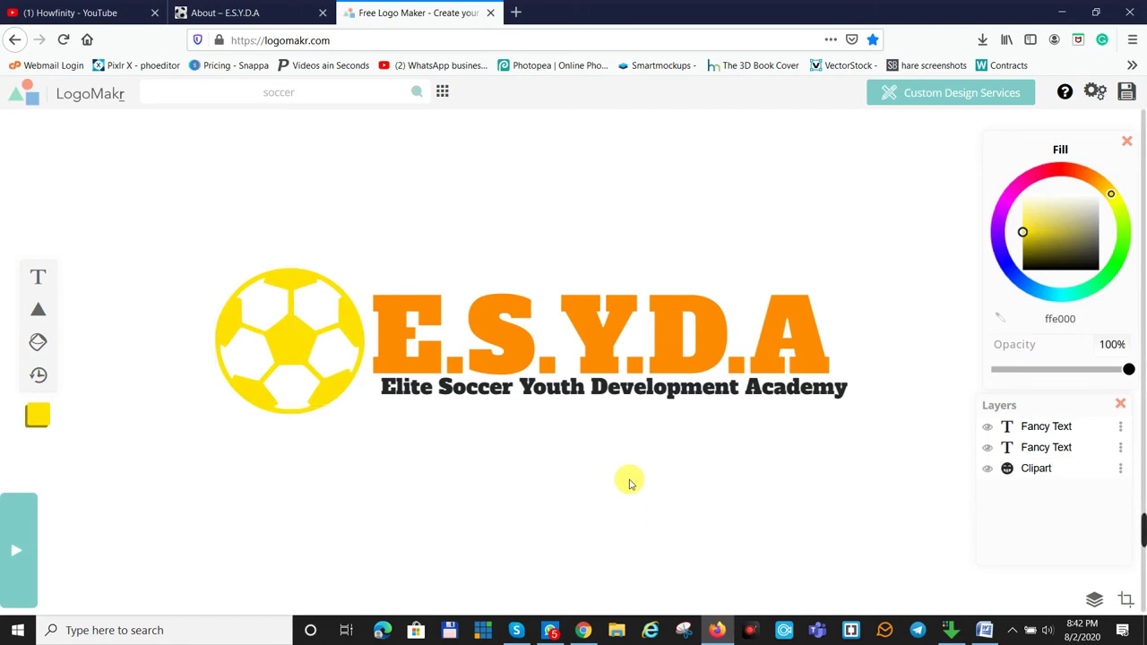
# Save the logo and download the free low-resolution PNG file
pyautogui.click(596, 390)
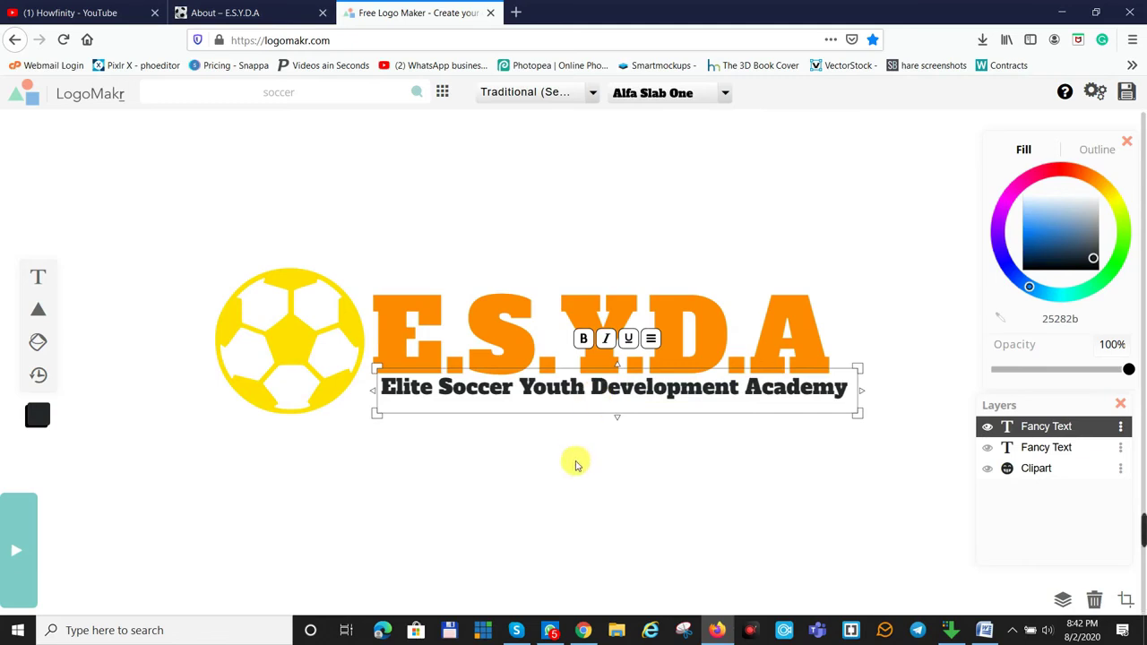
pyautogui.click(1127, 96)
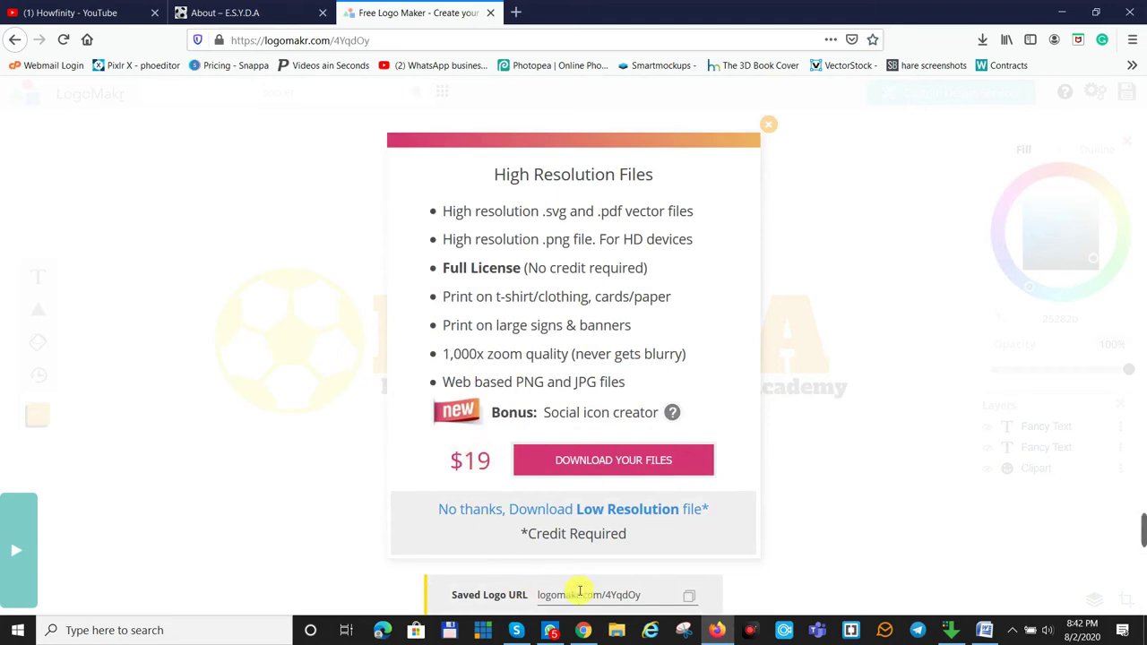
pyautogui.click(660, 510)
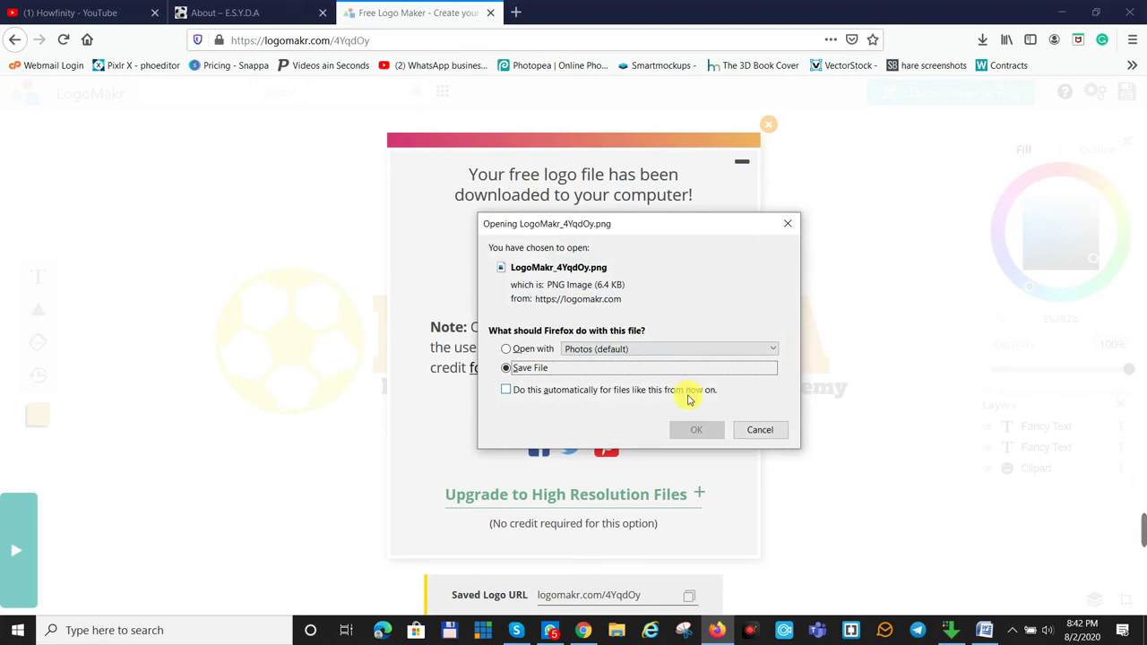
pyautogui.click(696, 430)
# Locate the downloaded LogoMakr_4YqdOy PNG in the Downloads folder and open it for viewing
pyautogui.click(982, 42)
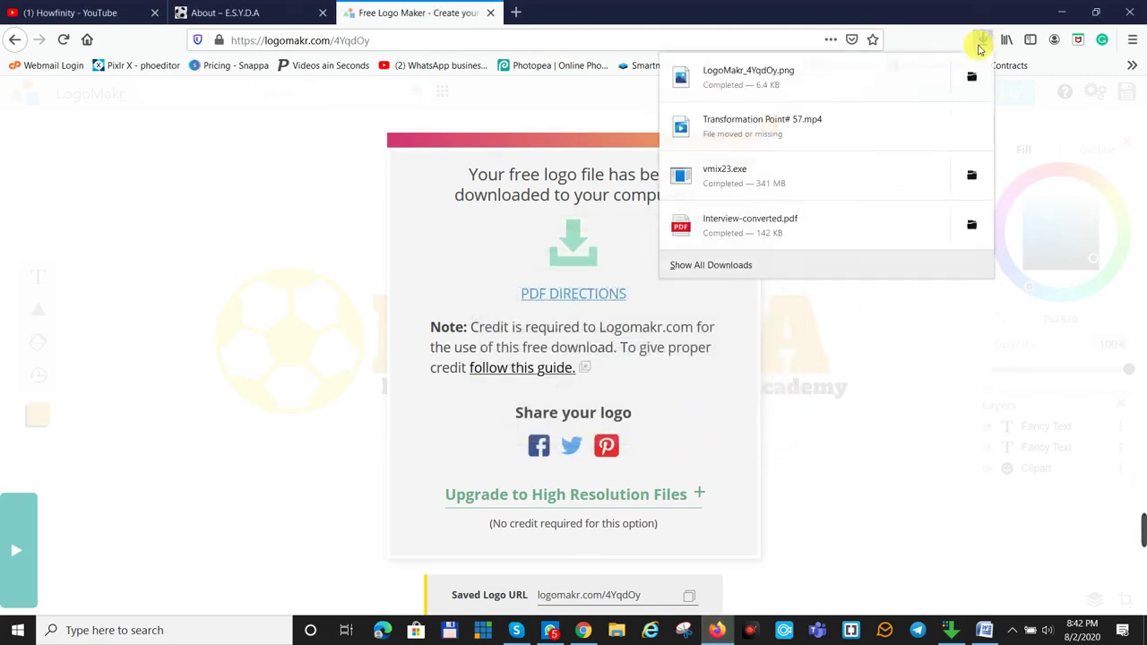
pyautogui.click(973, 77)
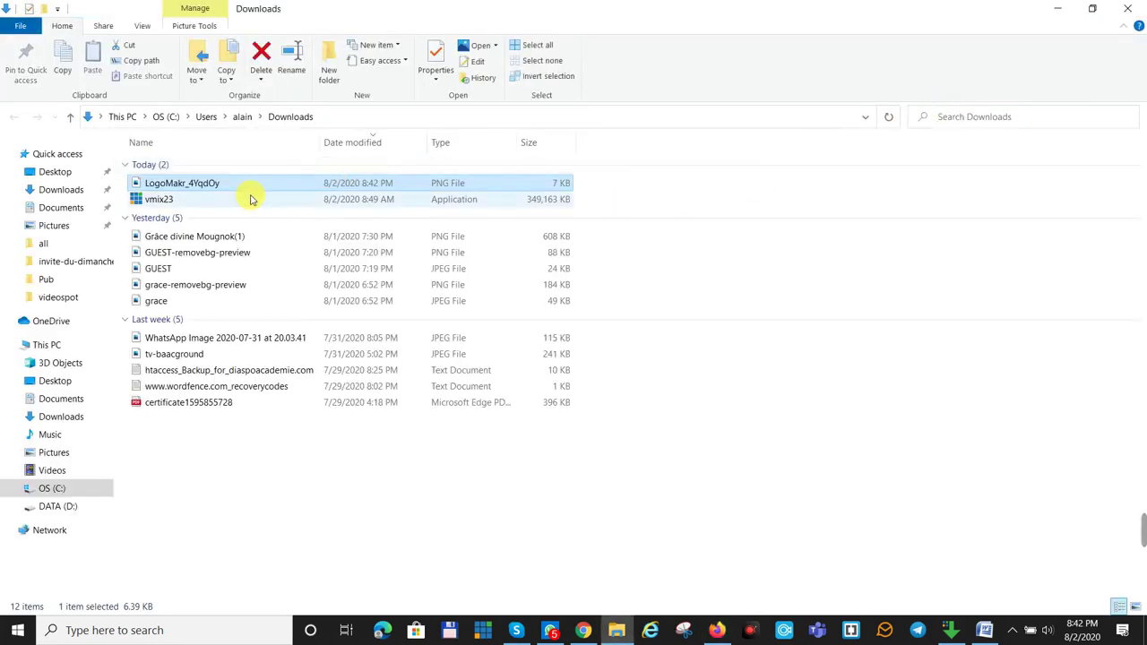
pyautogui.doubleClick(233, 190)
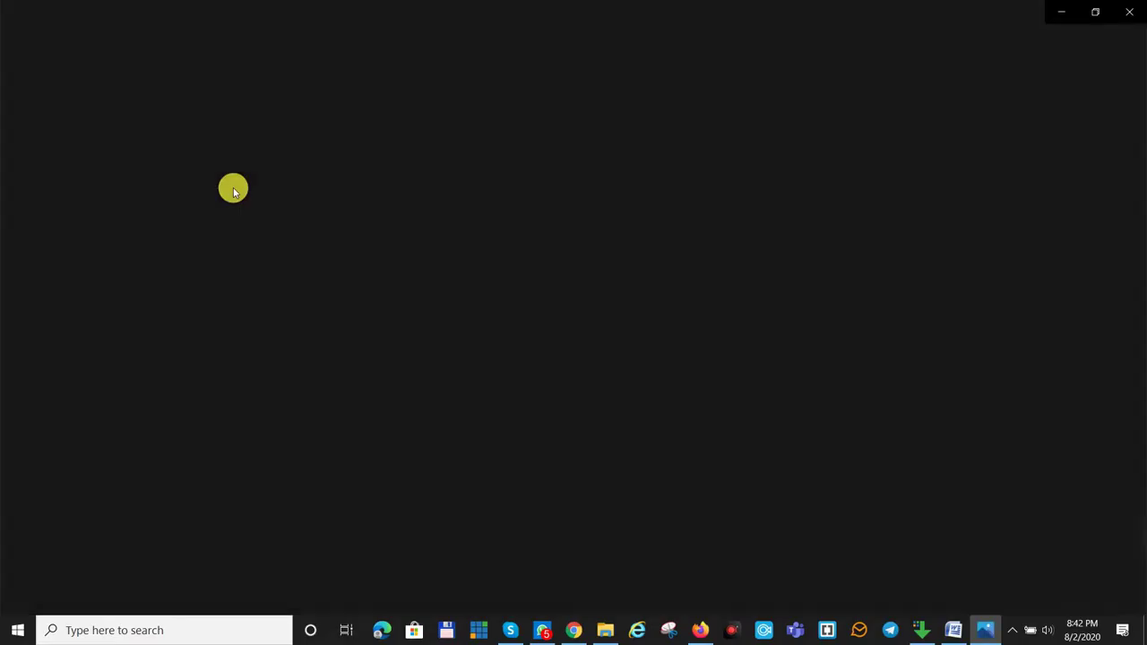